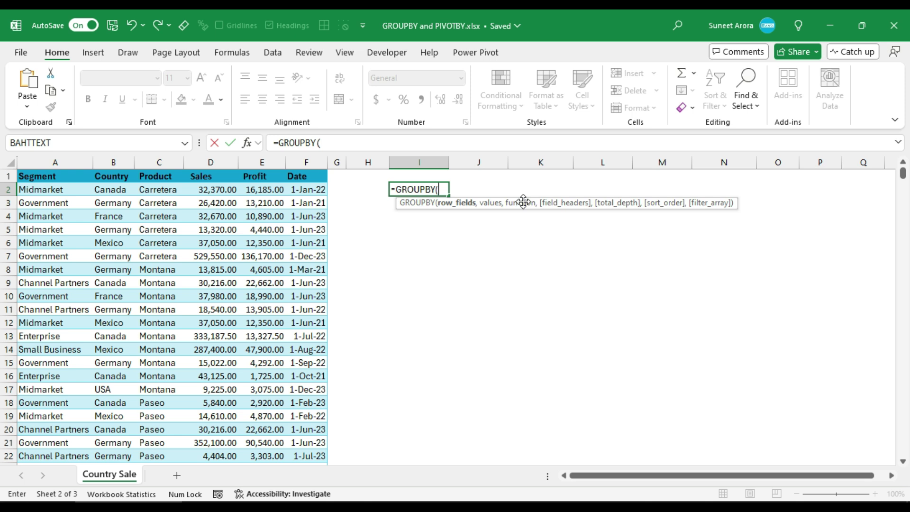
Step: Complete the GROUPBY formula in I2 to SUM the Profit column by Segment, both including headers, and autofit column I
click(62, 169)
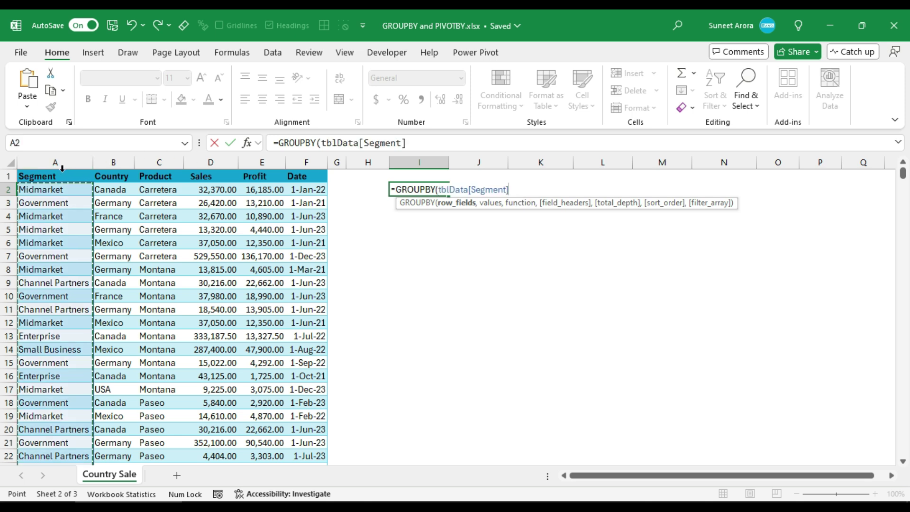
click(62, 168)
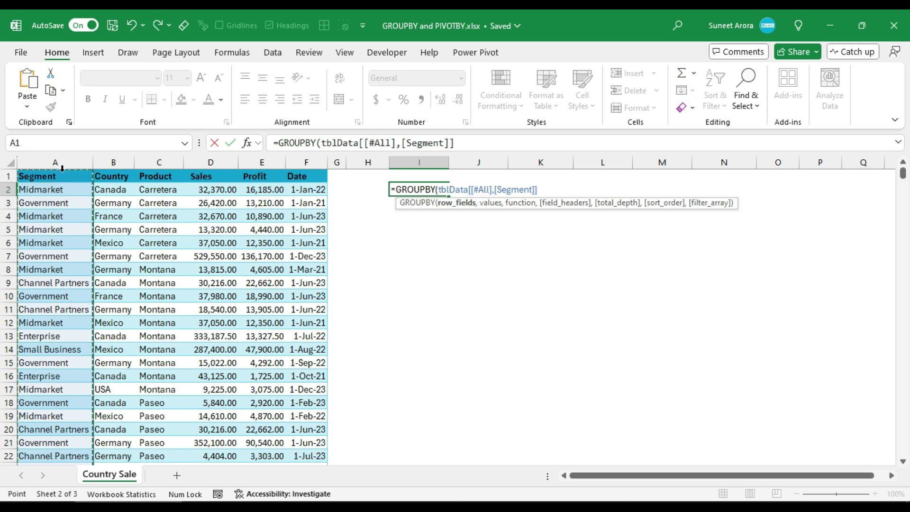
text(,)
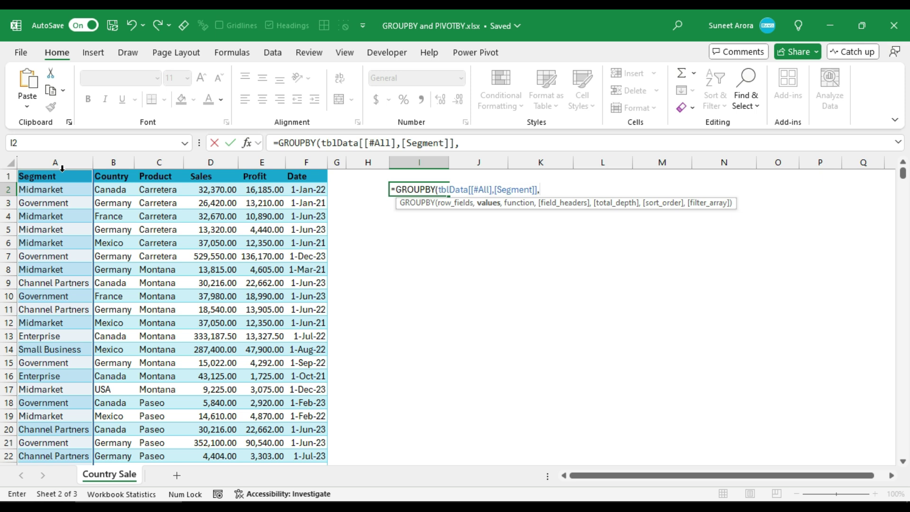
click(278, 169)
click(277, 169)
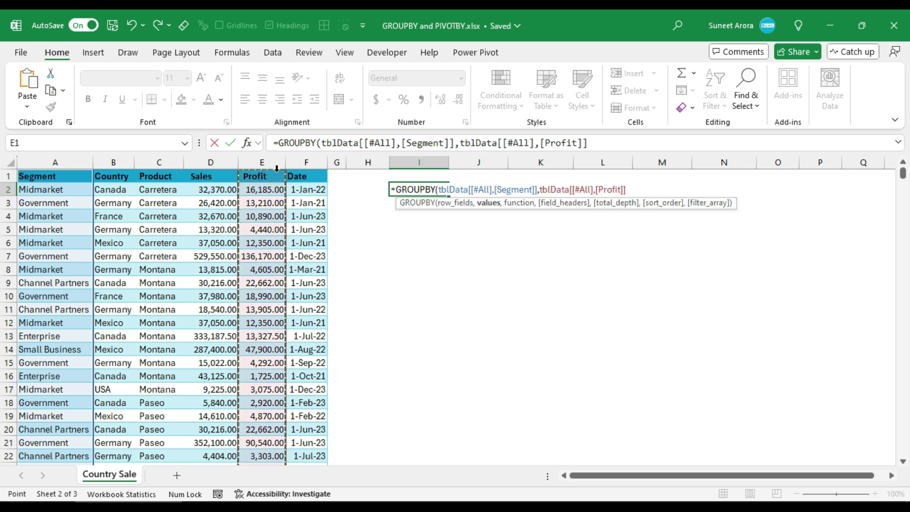
text(,)
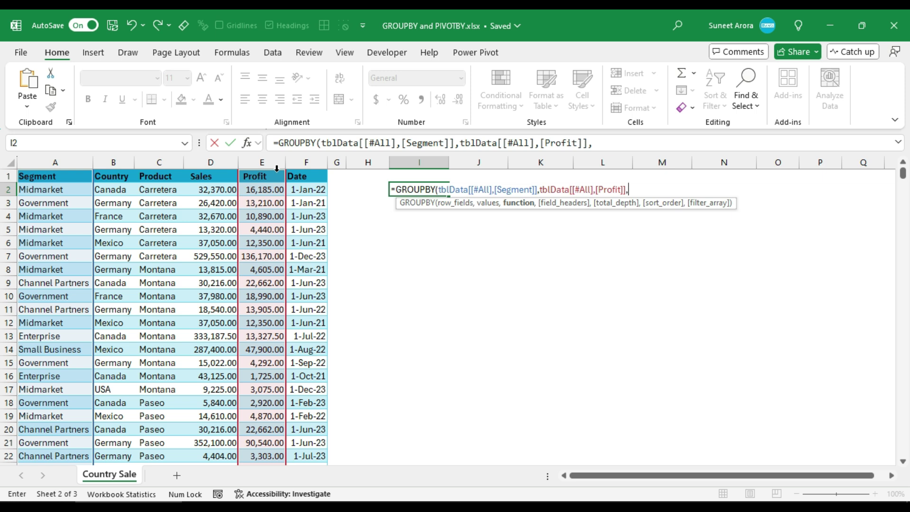
text(sum)
key(Tab)
key(Return)
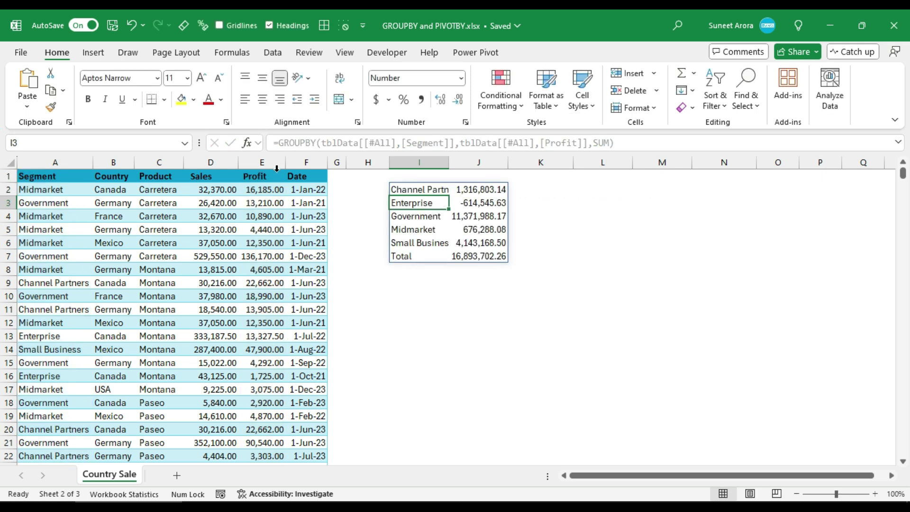
double_click(449, 162)
Step: Add a sort order of 2 to the GROUPBY formula in I2, leaving field headers and total depth blank
key(Up)
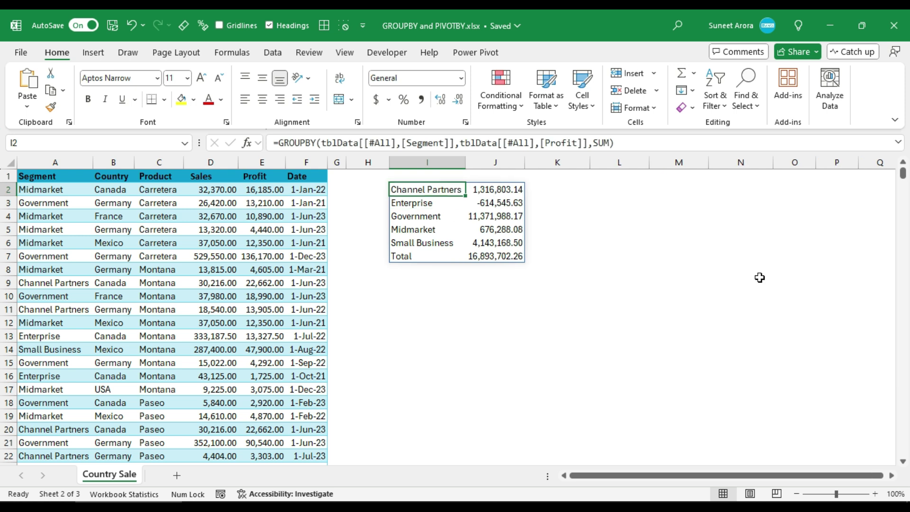
key(F2)
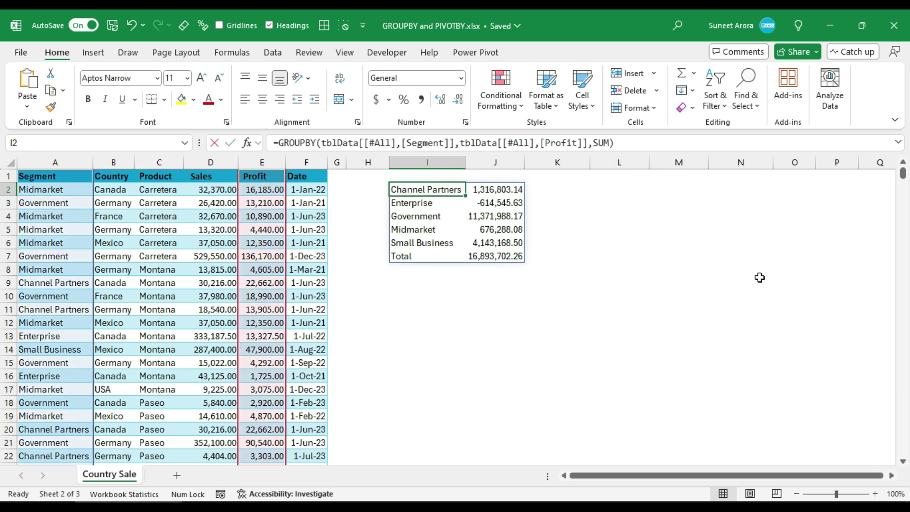
key(Left)
text(,)
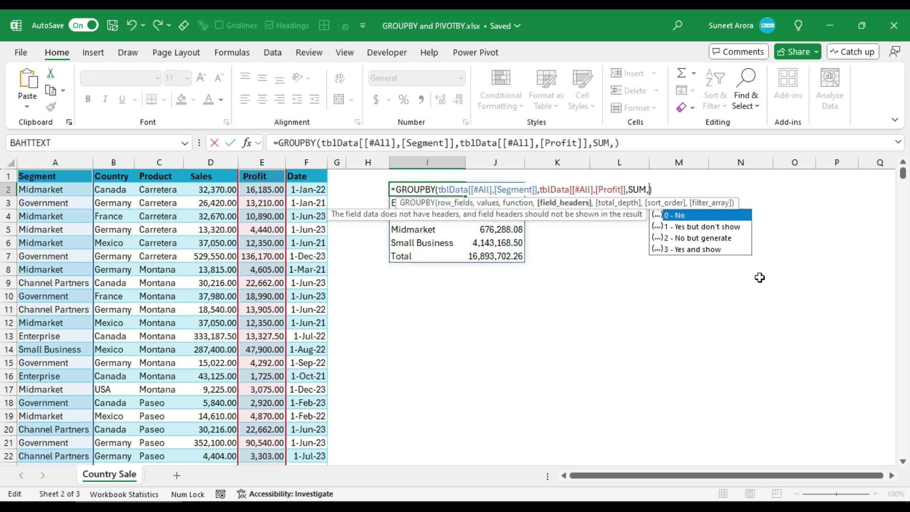
text(,,)
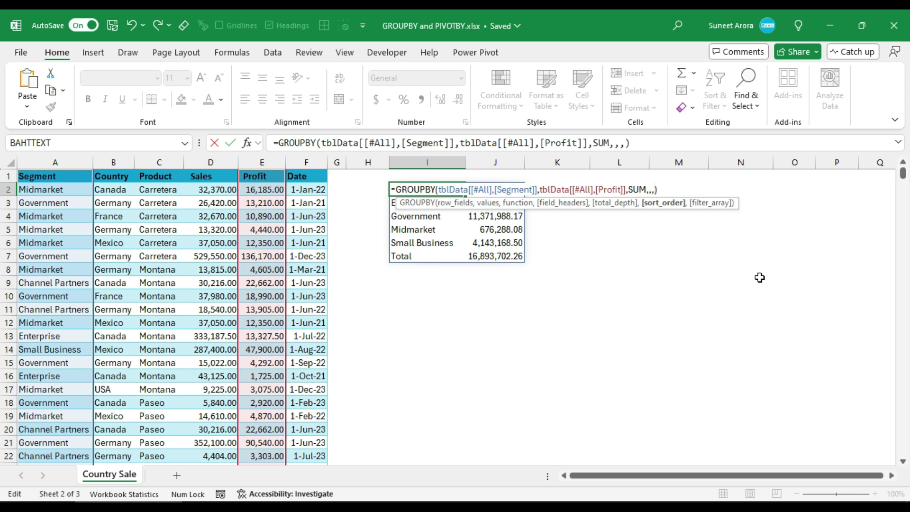
text(2)
key(Return)
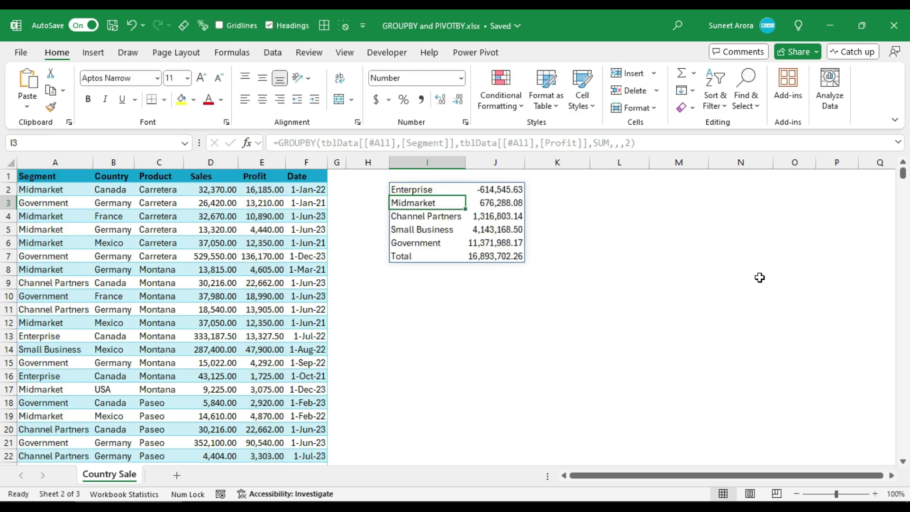
Step: Change the sort order in the I2 formula to -2 to sort by profit in descending order
key(Up)
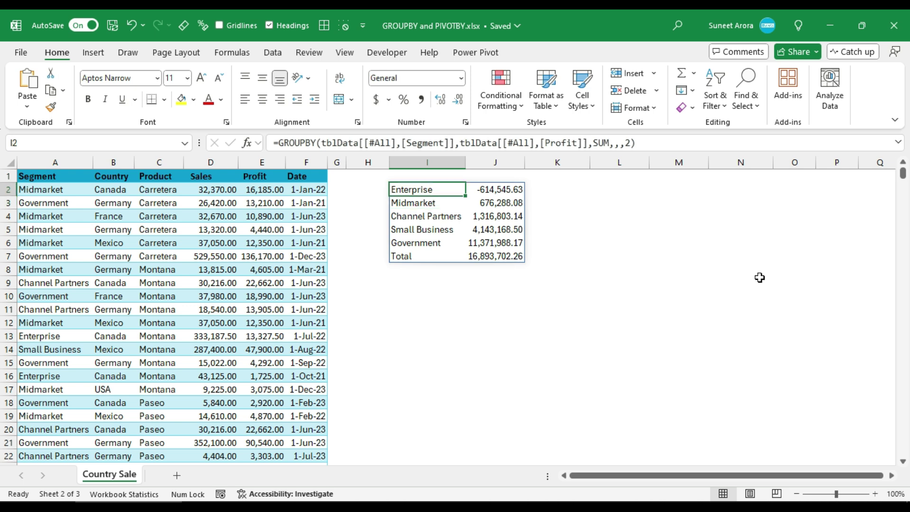
key(F2)
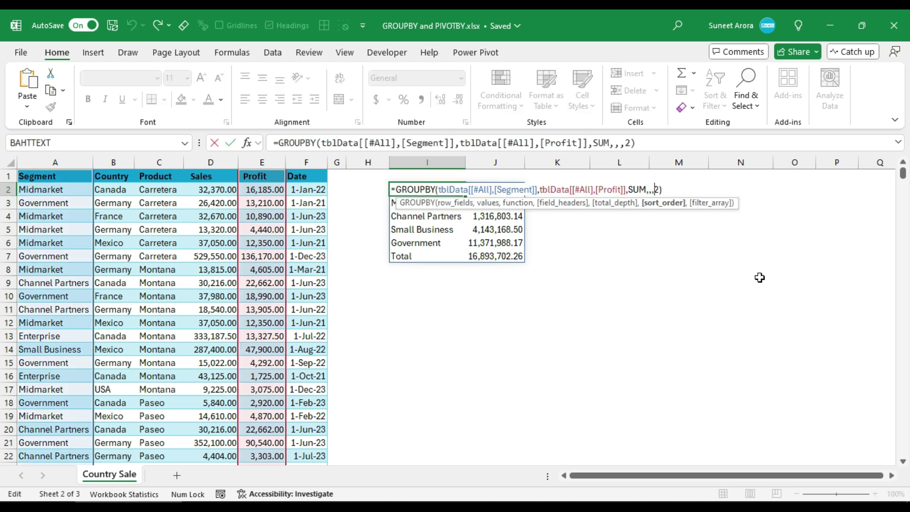
text(-)
key(Return)
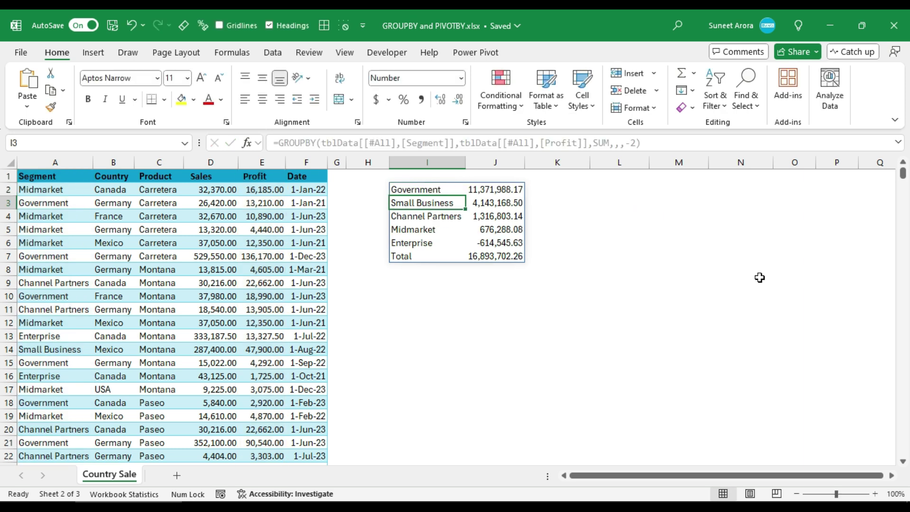
Step: Set the sort order in the I2 formula to 1 to sort alphabetically by segment
key(Up)
key(F2)
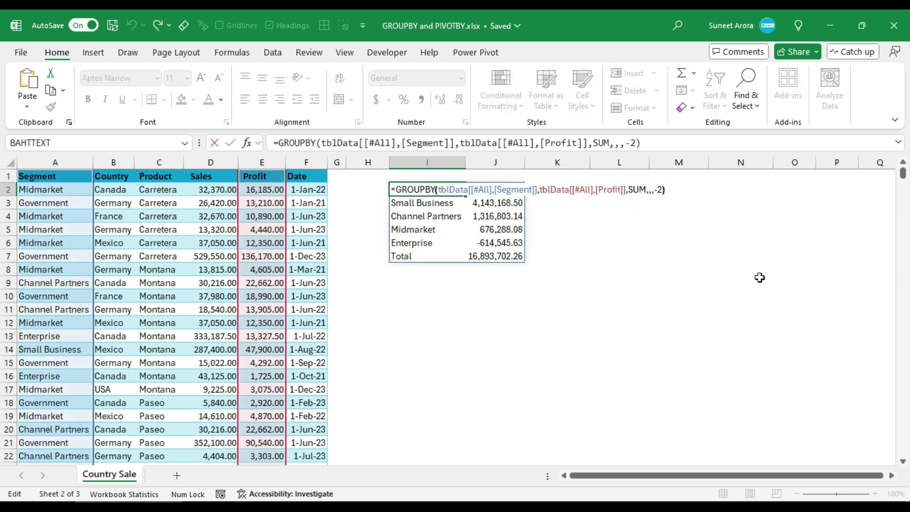
key(Left)
key(BackSpace)
key(BackSpace)
text(1)
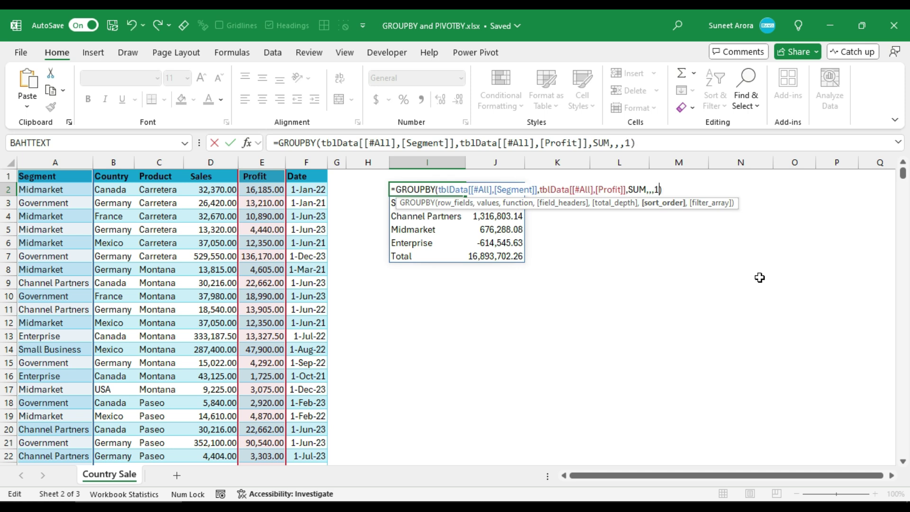
key(Return)
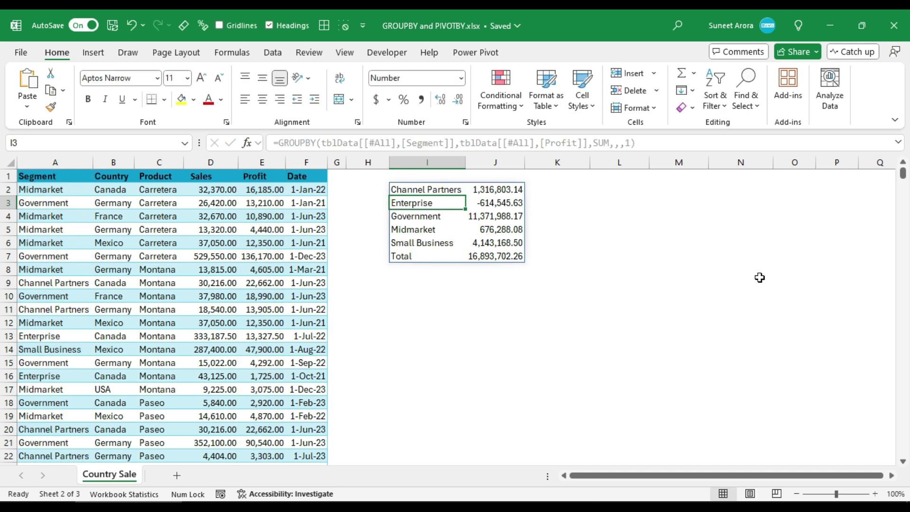
Step: Change the sort order in the I2 formula to -1 to list the segments in reverse alphabetical order
key(Up)
key(F2)
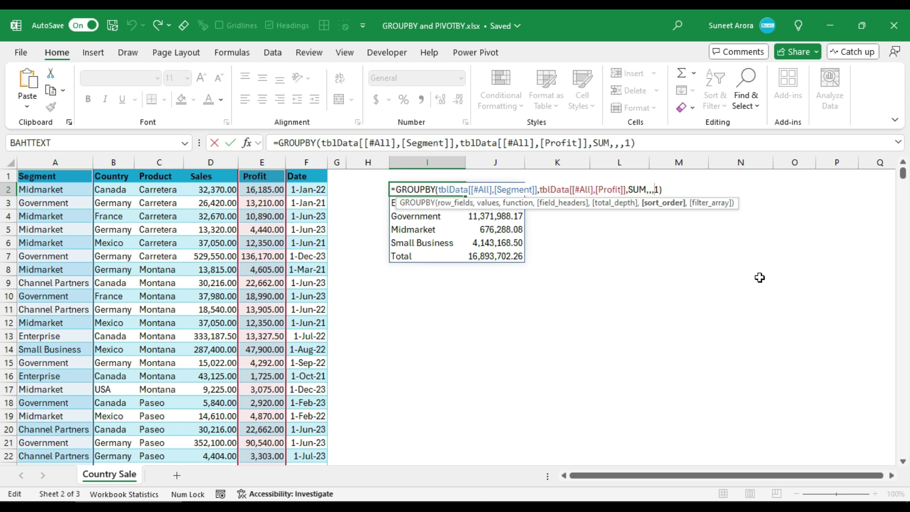
text(-)
key(Return)
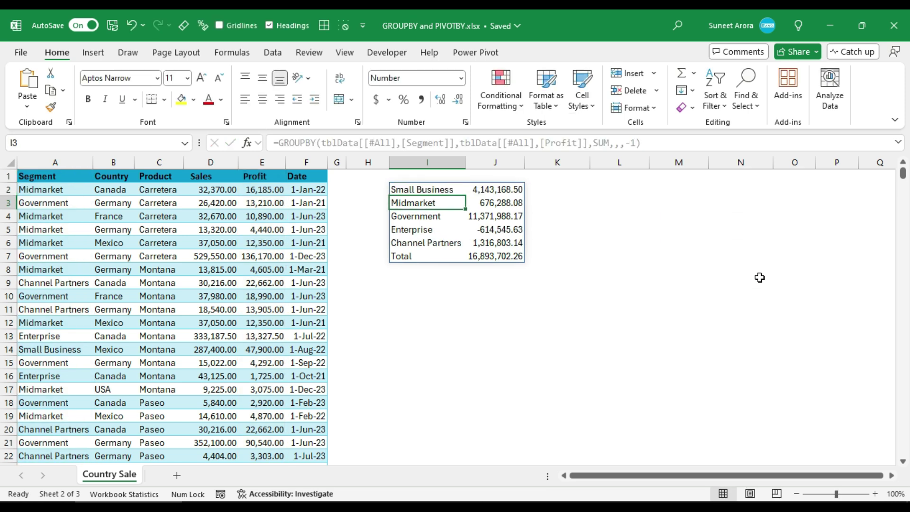
Step: Set the total depth argument of the I2 formula to 0 - No totals
key(Up)
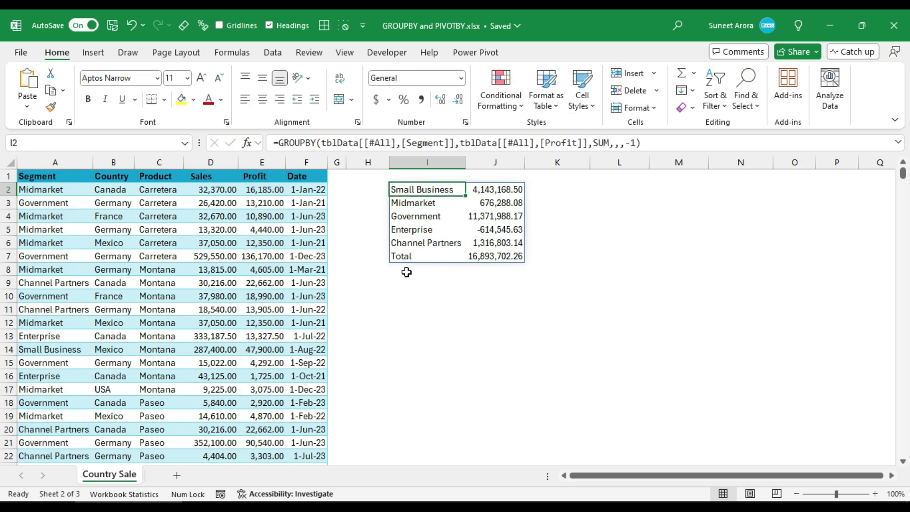
drag(434, 256, 484, 256)
click(423, 186)
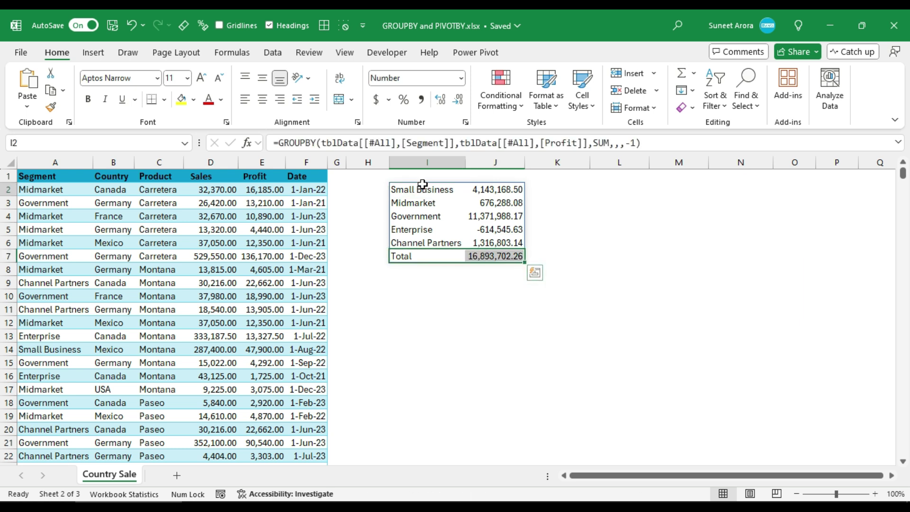
key(F2)
key(Left)
key(Left)
key(Left)
key(Left)
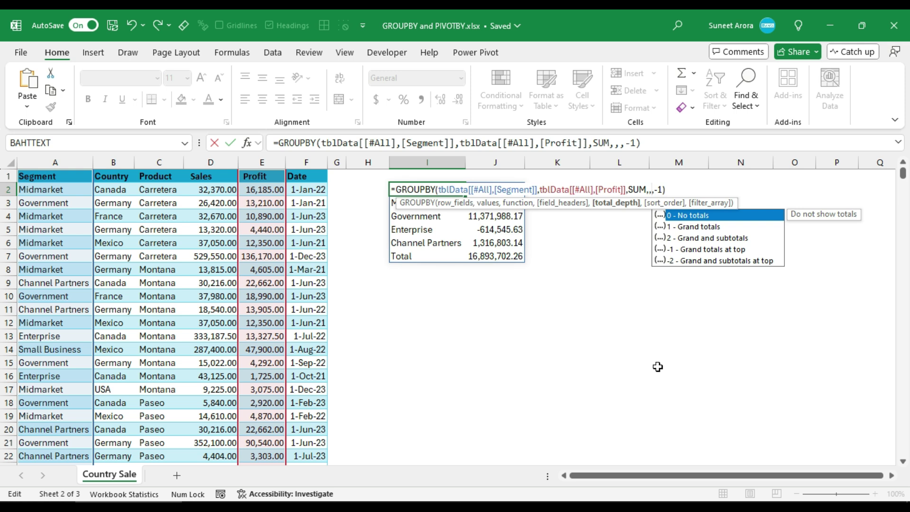
key(Down)
key(Down)
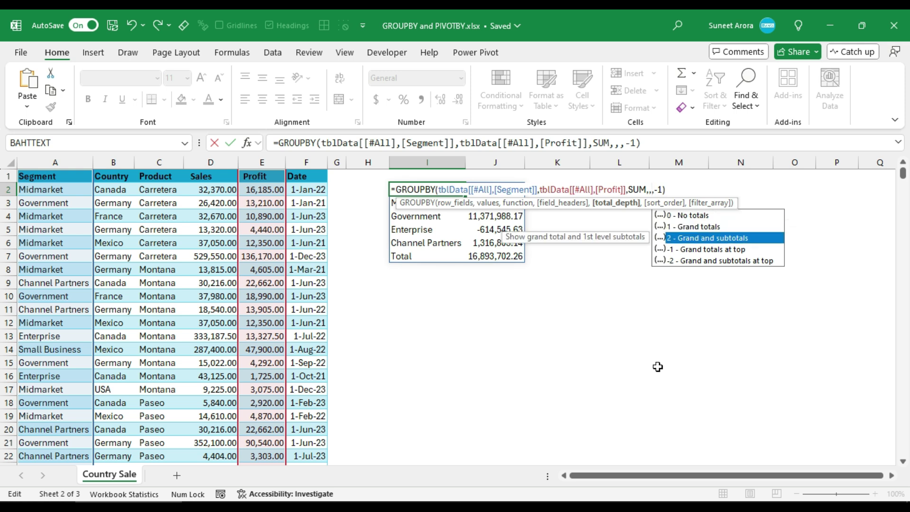
key(Up)
key(Up)
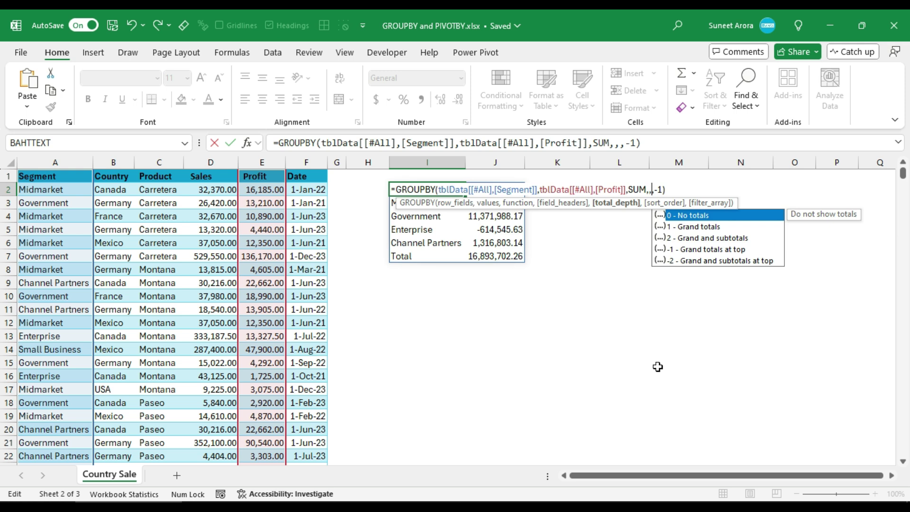
key(Tab)
key(Return)
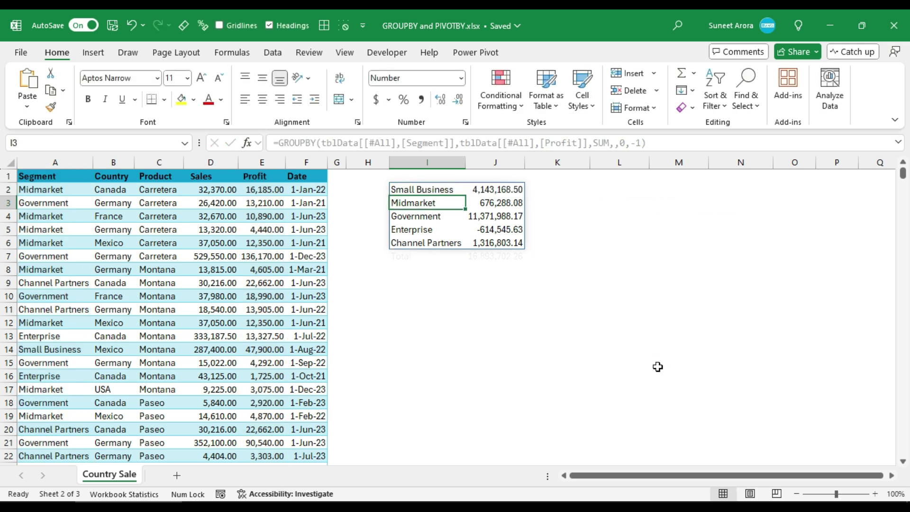
Step: Extend the row fields of the I2 formula to [Segment]:[Country]
key(Up)
key(F2)
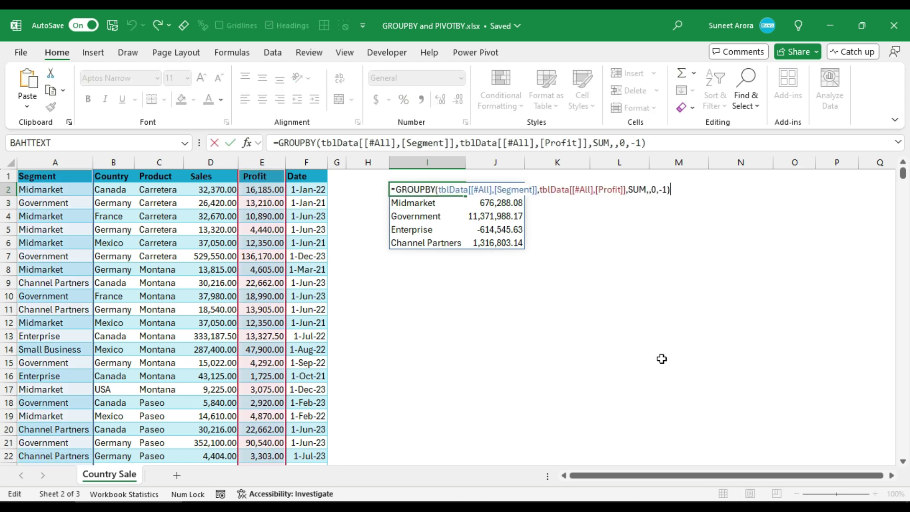
click(535, 191)
key(Left)
text(:[cou)
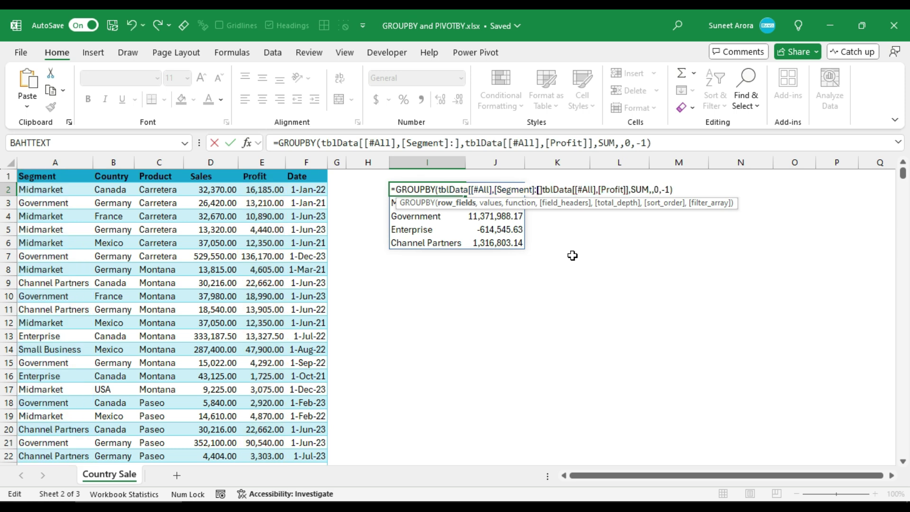
key(Tab)
text(])
key(ctrl+Return)
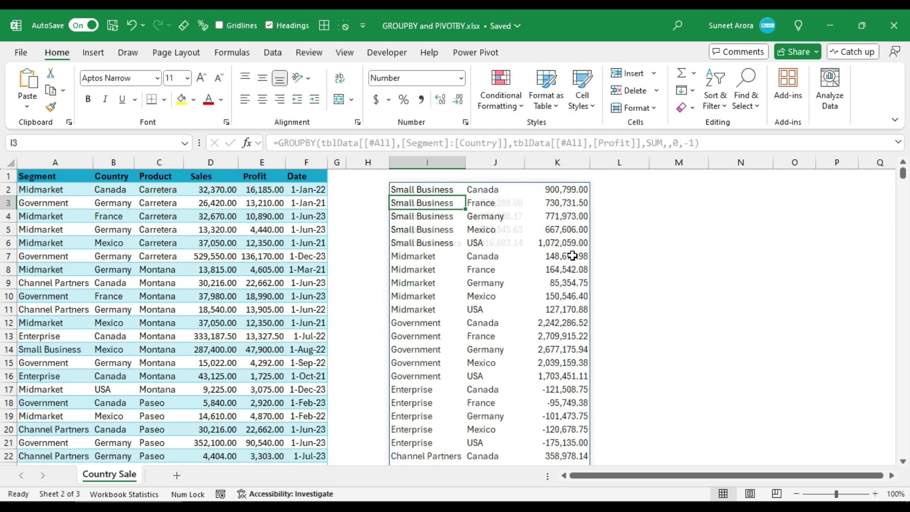
Step: Set the I2 formula's total depth to 2 - Grand and subtotals, and review the subtotal and grand total rows
double_click(442, 192)
key(Left)
key(Left)
key(Left)
key(Left)
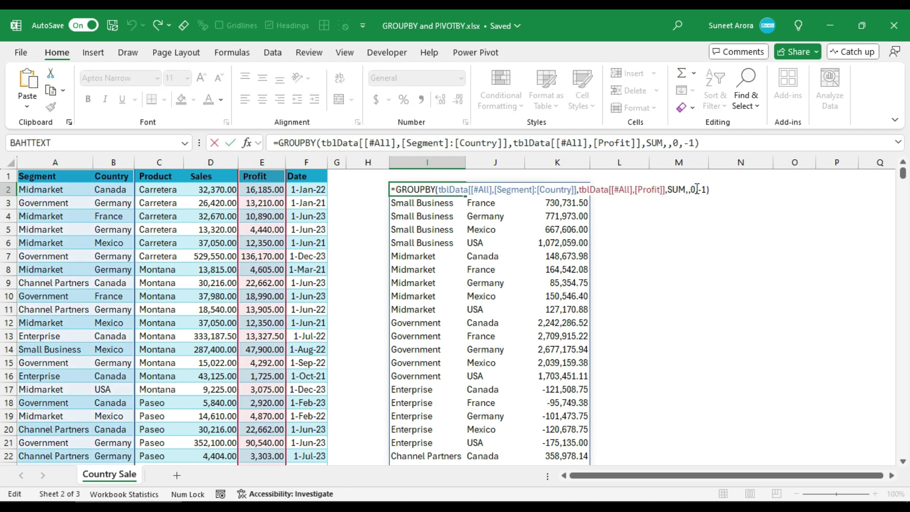
key(BackSpace)
key(Down)
key(Down)
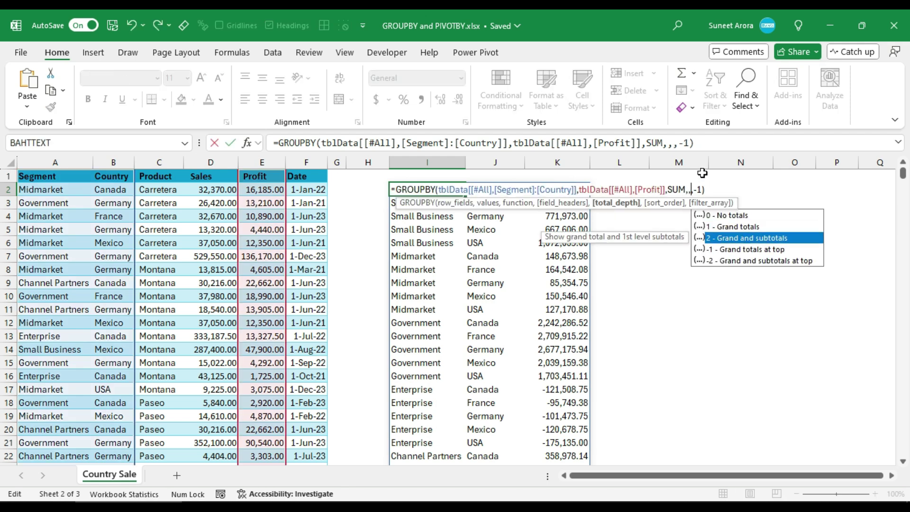
key(Tab)
key(Return)
drag(451, 256, 536, 256)
drag(420, 337, 565, 335)
scroll(559, 331, down, 5)
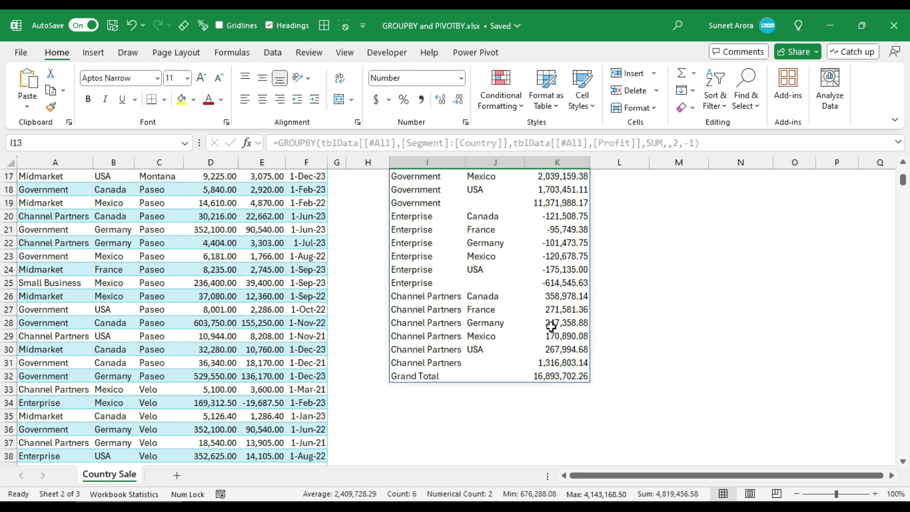
click(426, 373)
scroll(425, 365, up, 5)
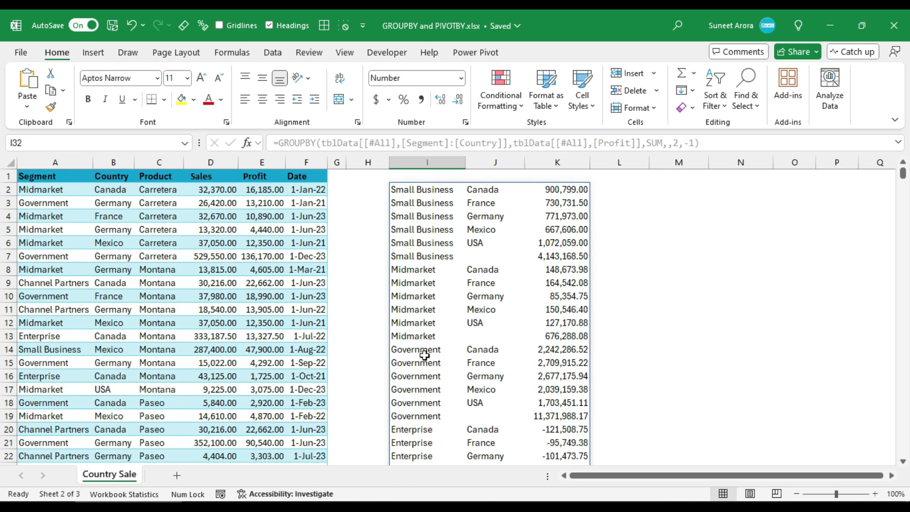
Step: Set the total depth argument of the I2 GROUPBY formula to -2 - Grand and subtotals at top
click(397, 191)
key(F2)
click(694, 187)
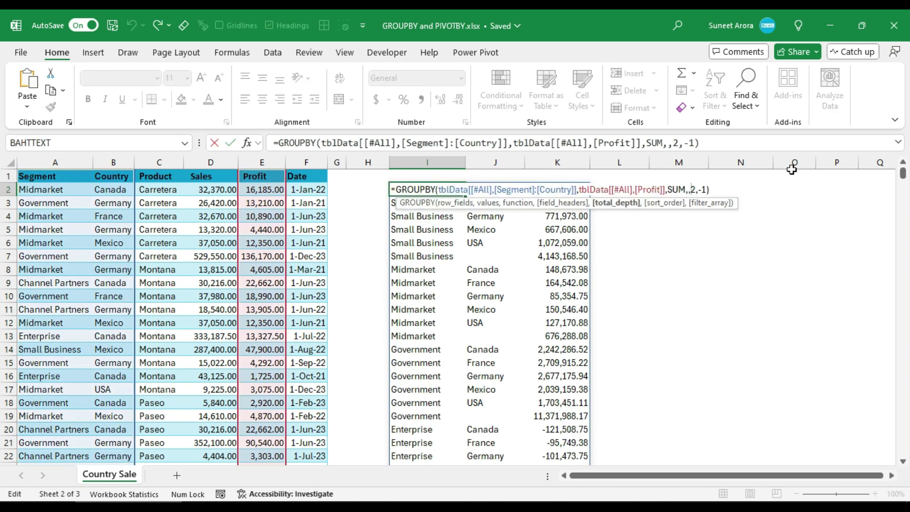
key(Delete)
key(BackSpace)
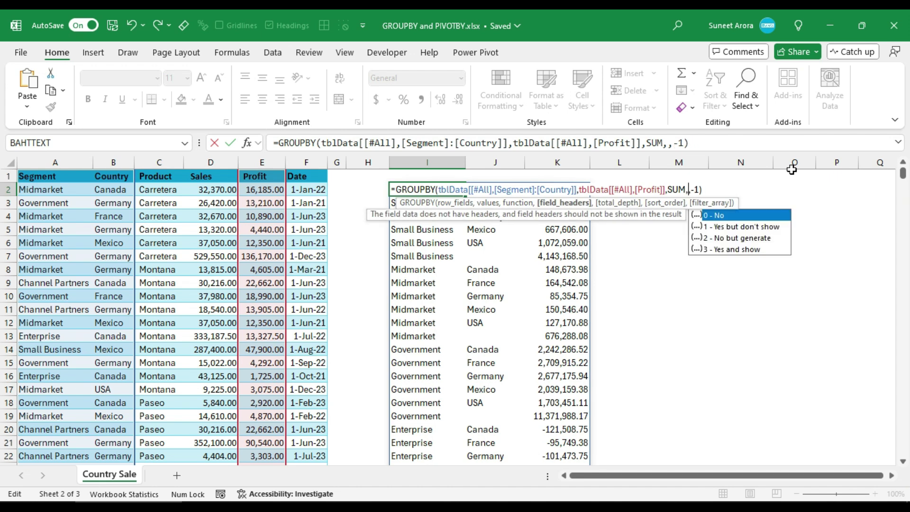
text(,)
key(Down)
key(Down)
key(Down)
key(Down)
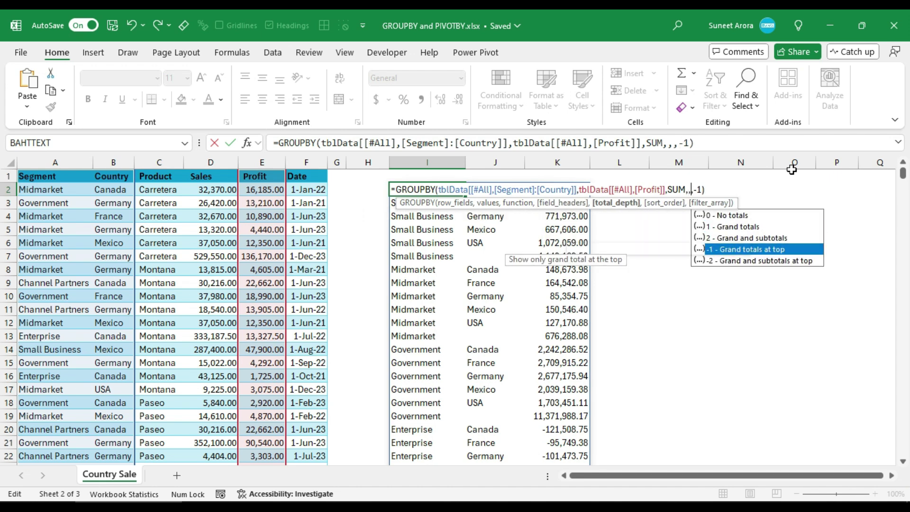
key(Tab)
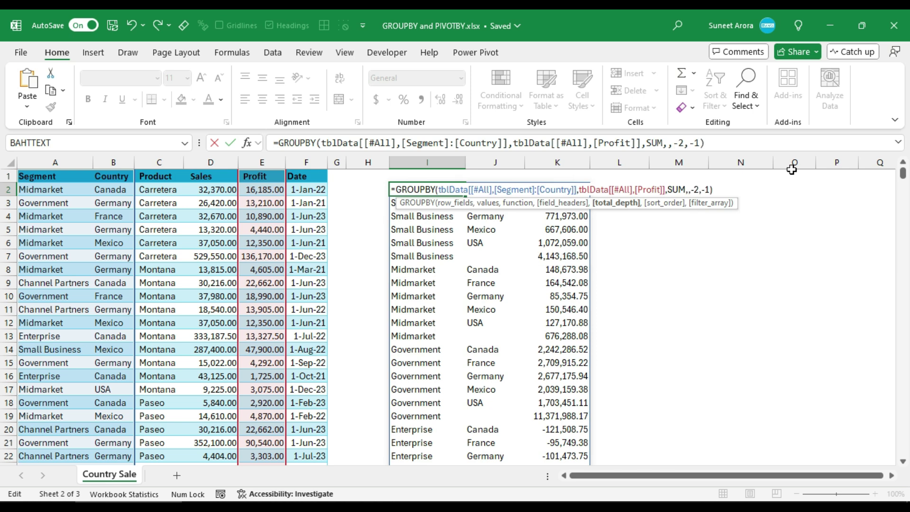
key(Return)
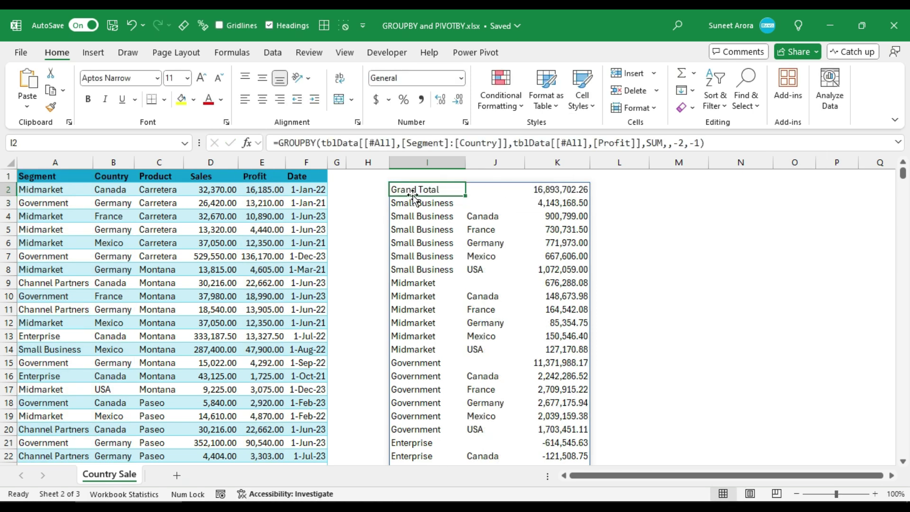
Step: Examine the grand total and segment subtotal rows, and inspect the sort order and row fields arguments of the I2 formula
drag(423, 202, 540, 203)
drag(431, 189, 550, 195)
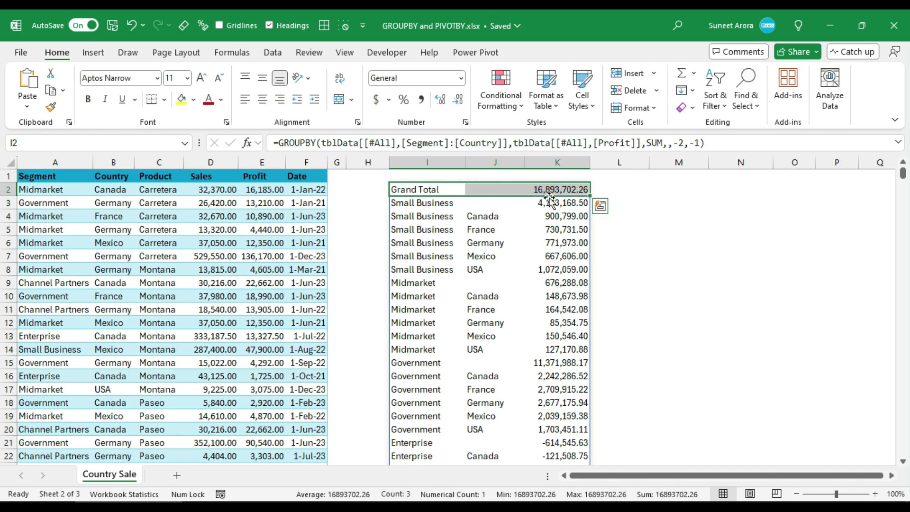
click(431, 280)
click(546, 281)
click(419, 188)
key(F2)
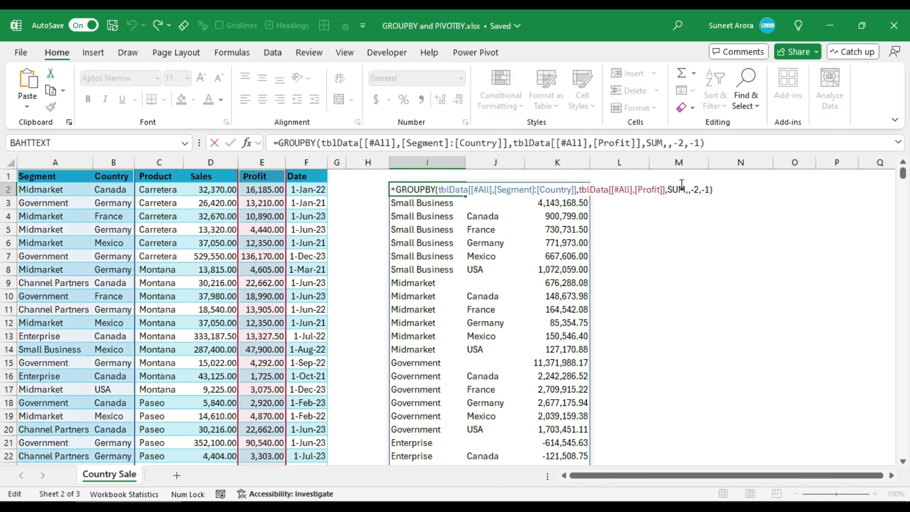
click(707, 190)
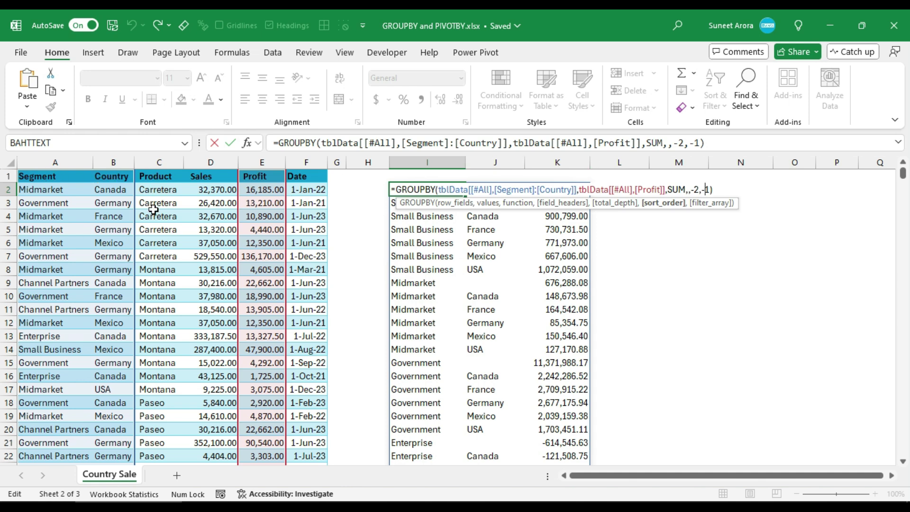
click(438, 190)
key(Escape)
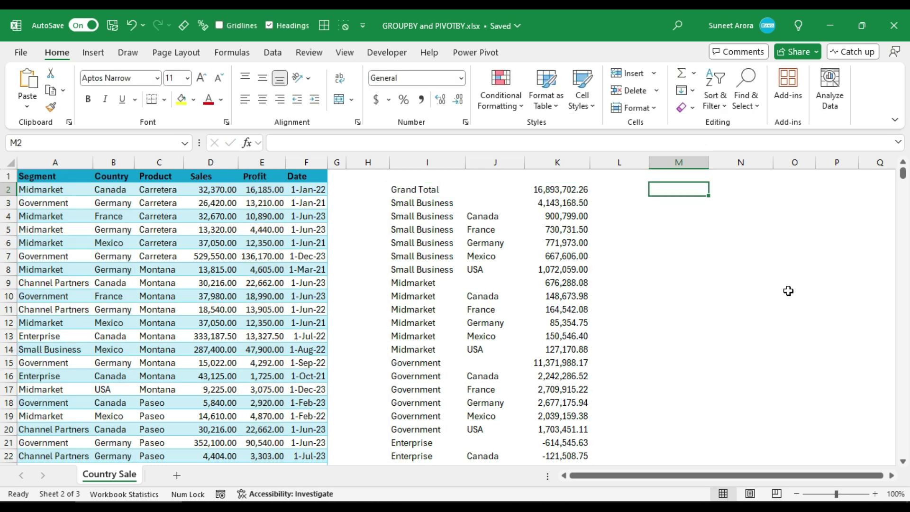
Step: Enter an HSTACK formula in M2 that joins the full Segment and Product columns of tblData, headers included
text(=)
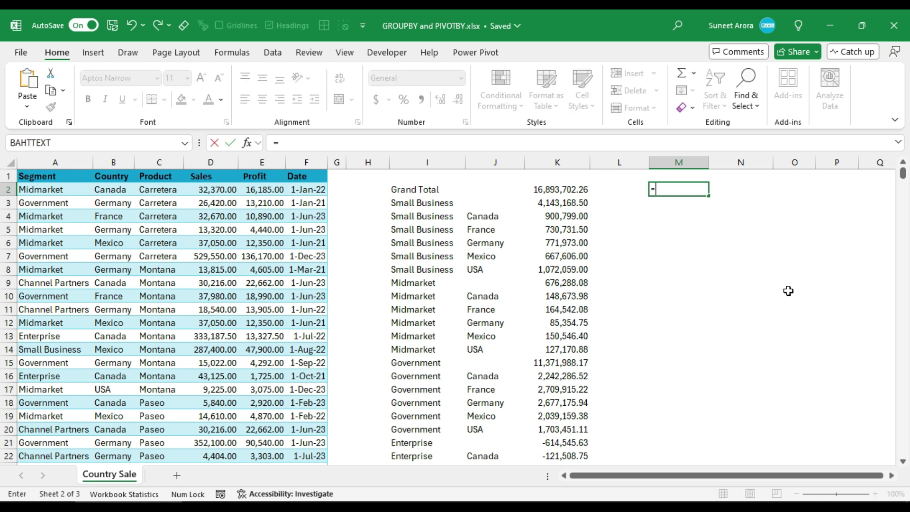
text(HST)
key(Tab)
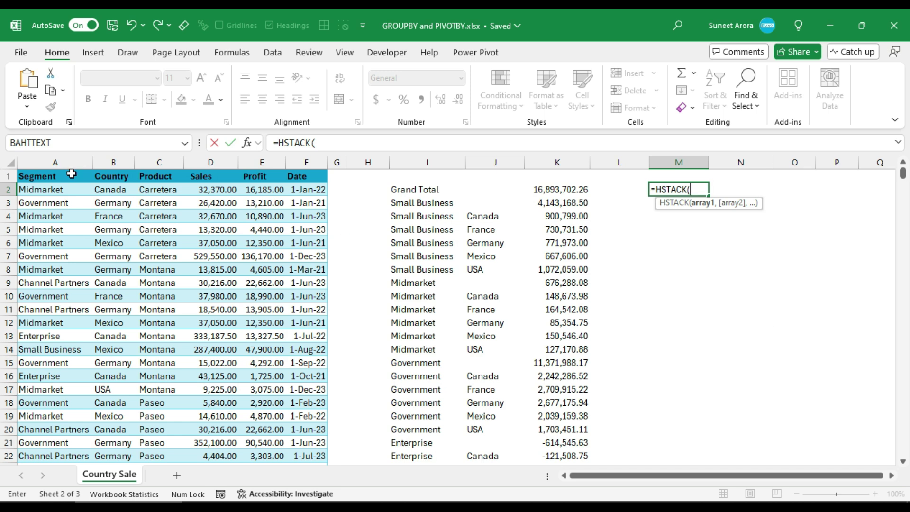
click(64, 166)
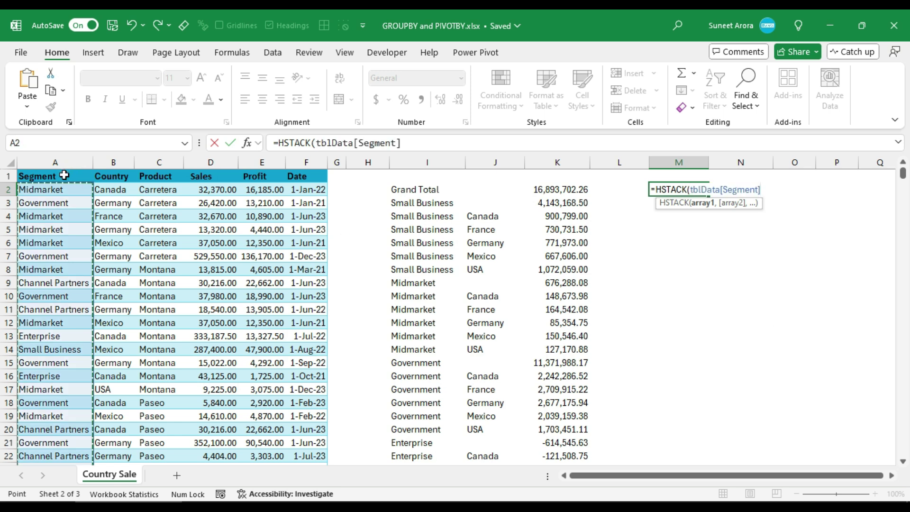
click(64, 175)
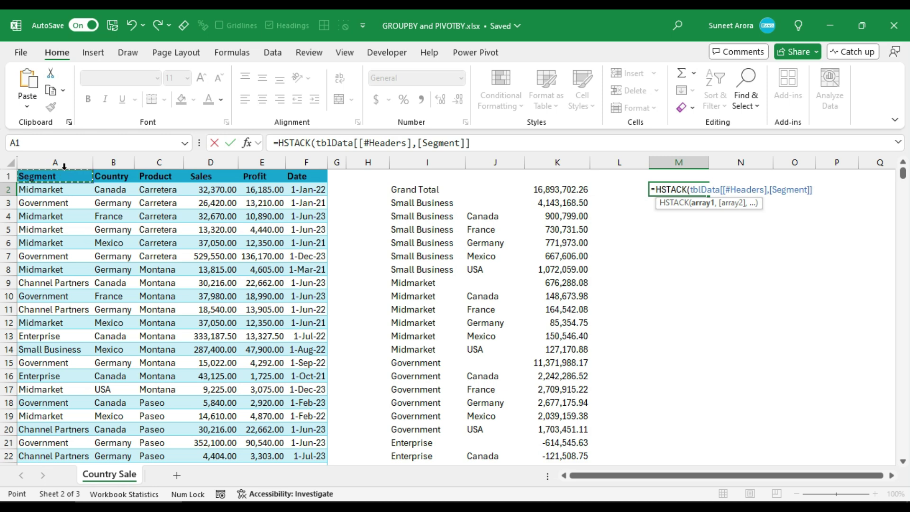
click(64, 166)
click(64, 166)
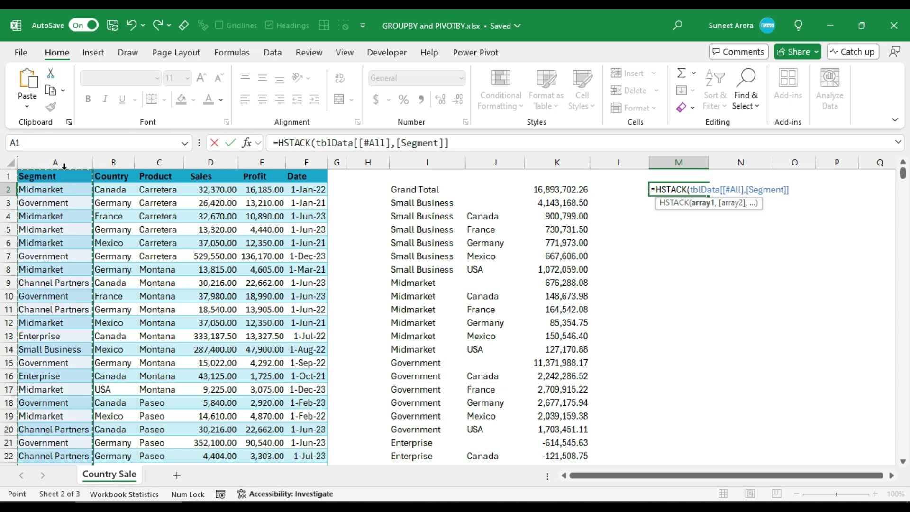
text(,)
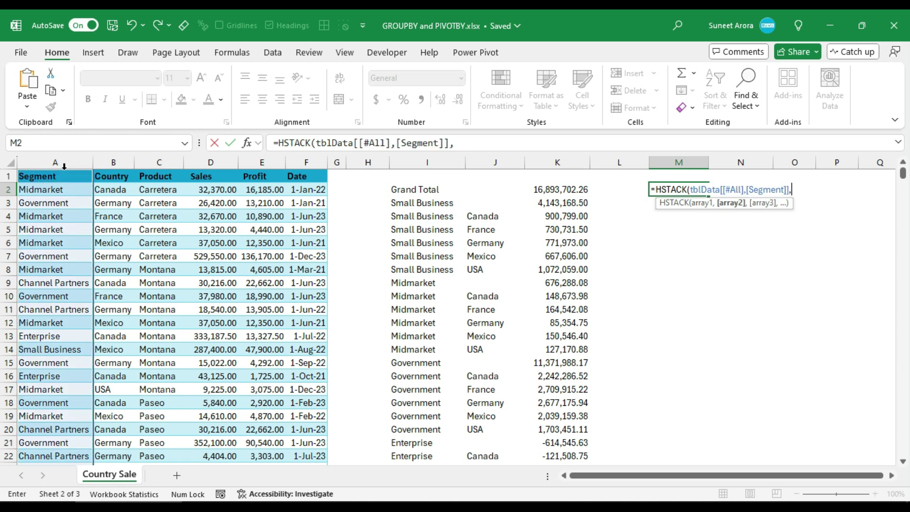
click(155, 169)
click(155, 169)
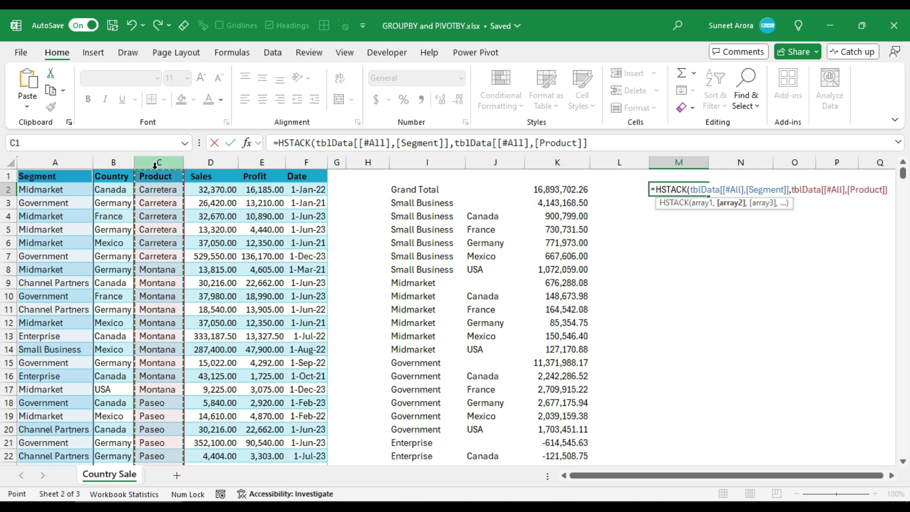
key(Return)
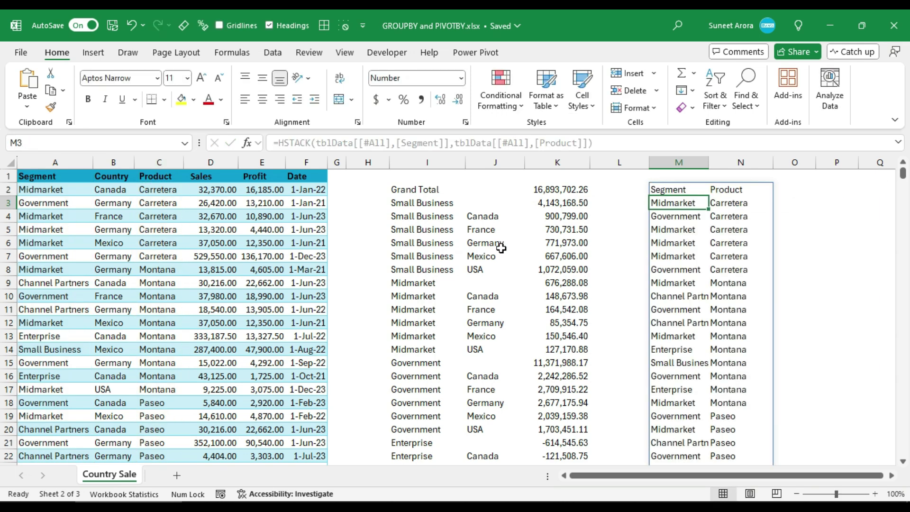
Step: Copy the HSTACK expression out of the M2 formula and clear it from the cell
click(705, 188)
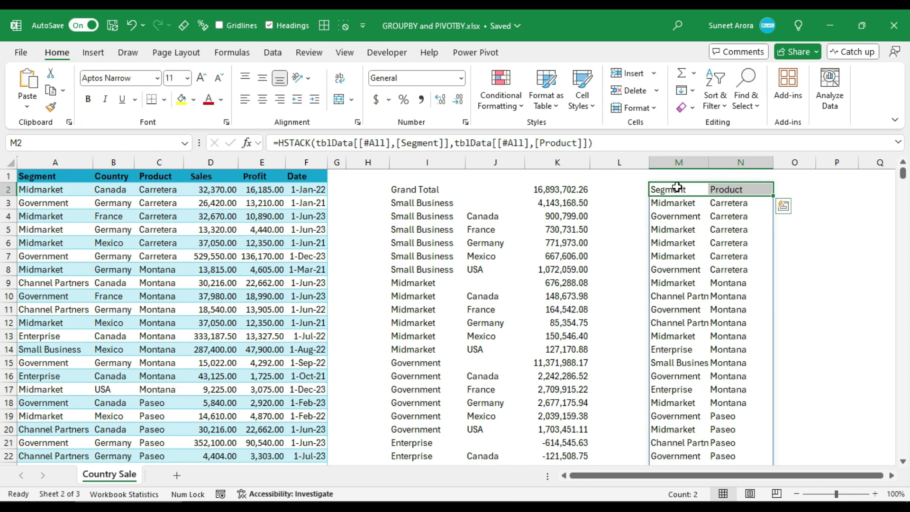
key(F2)
key(shift+Home)
key(ctrl+c)
key(BackSpace)
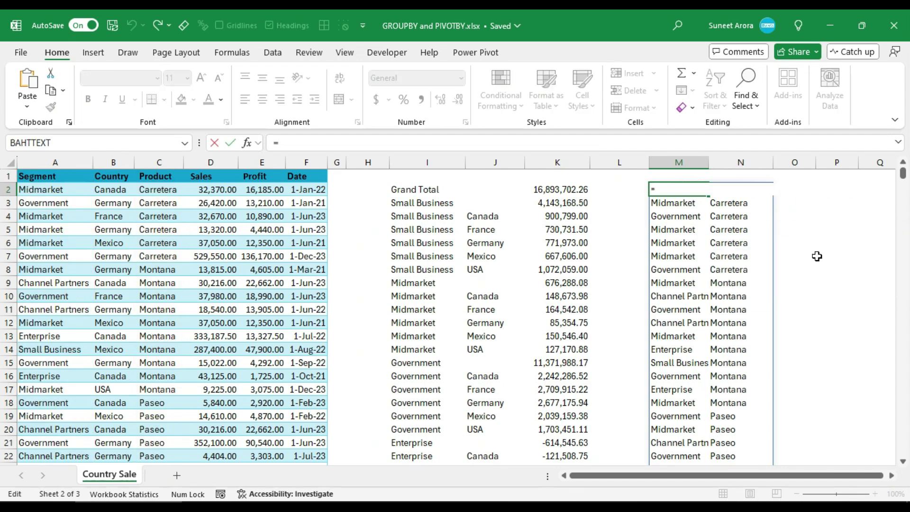
key(Return)
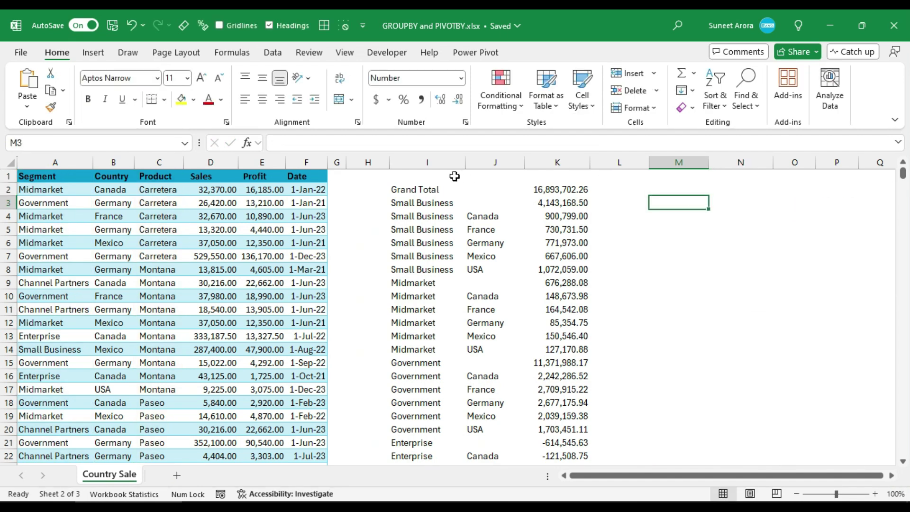
Step: Replace the row fields of the I2 GROUPBY formula with the copied HSTACK of Segment and Product
click(410, 189)
key(F2)
drag(439, 189, 578, 191)
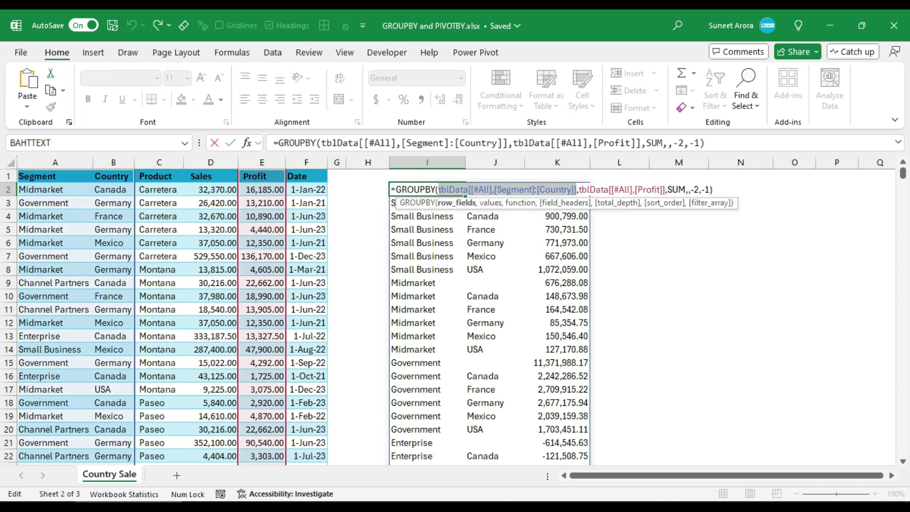
key(ctrl+v)
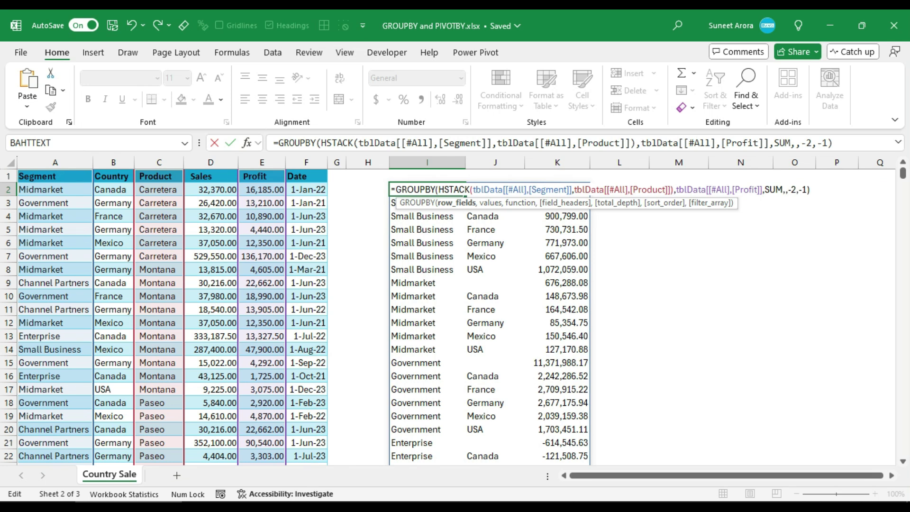
key(Return)
Step: Change the total depth argument of the I2 formula to 2 for grand totals and subtotals below the groups
key(Up)
key(F2)
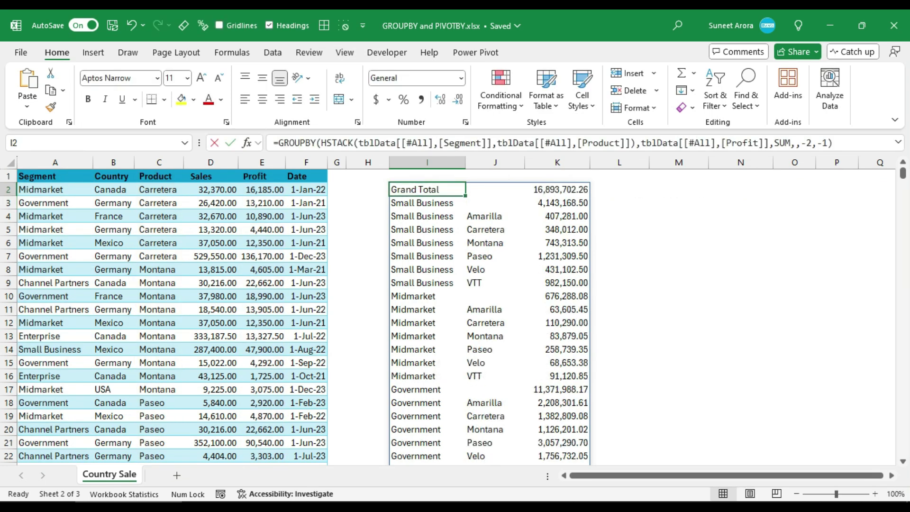
key(Left)
key(Left)
key(Left)
key(Left)
key(BackSpace)
key(Return)
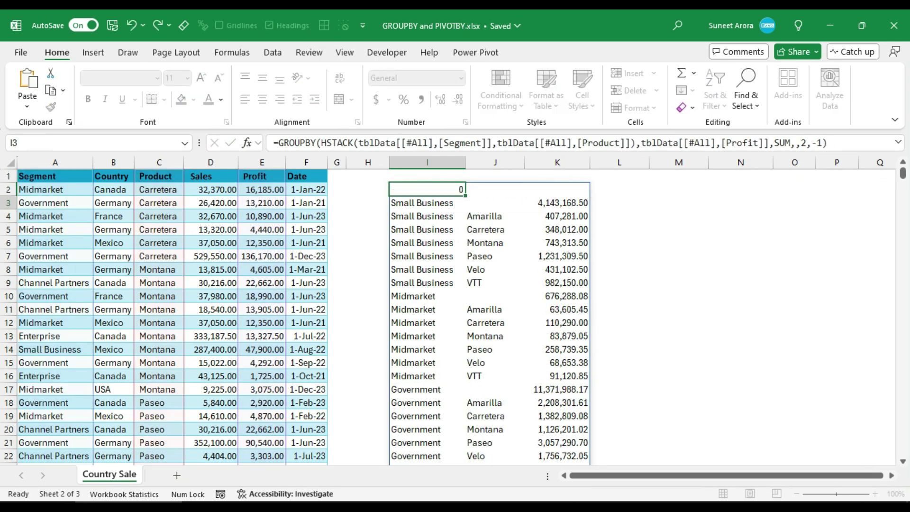
Step: Set the field headers argument of the I2 formula to 3 - Yes and show
key(Up)
key(F2)
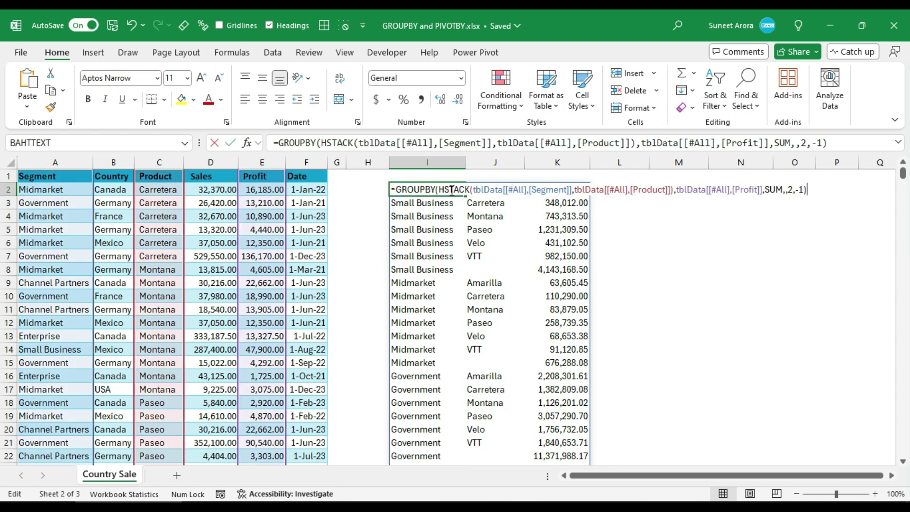
key(Left)
key(Left)
key(Left)
key(Left)
key(Left)
key(Left)
key(Left)
key(Right)
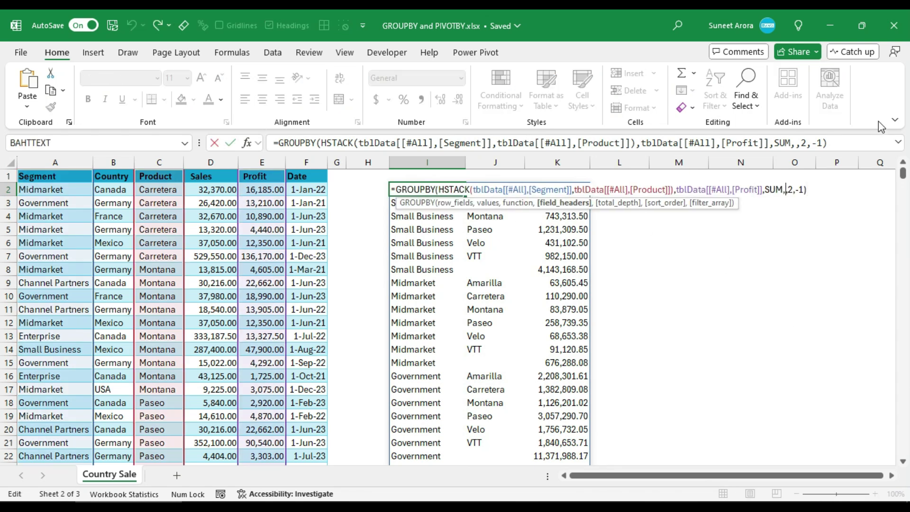
key(Down)
key(Down)
key(Down)
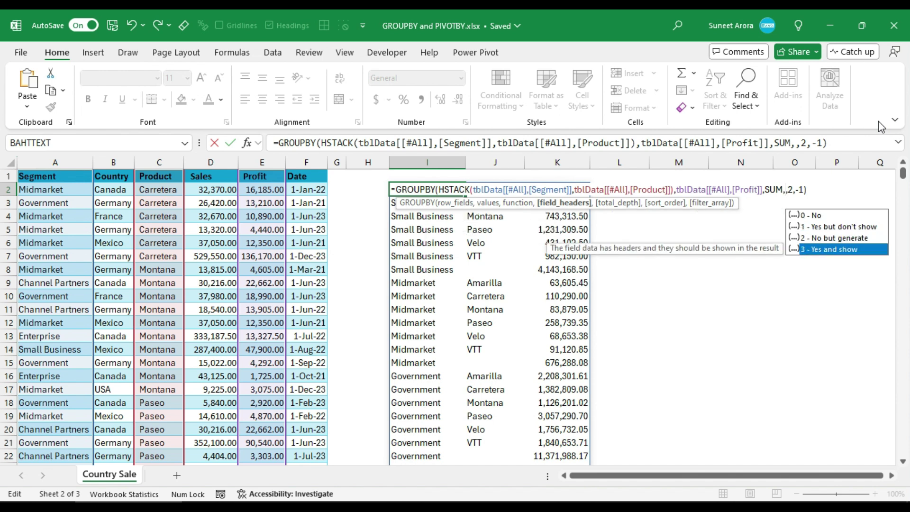
key(Tab)
key(Return)
Step: Make the header row of the grouped result, I2:K2, bold
key(Up)
key(ctrl+shift+Right)
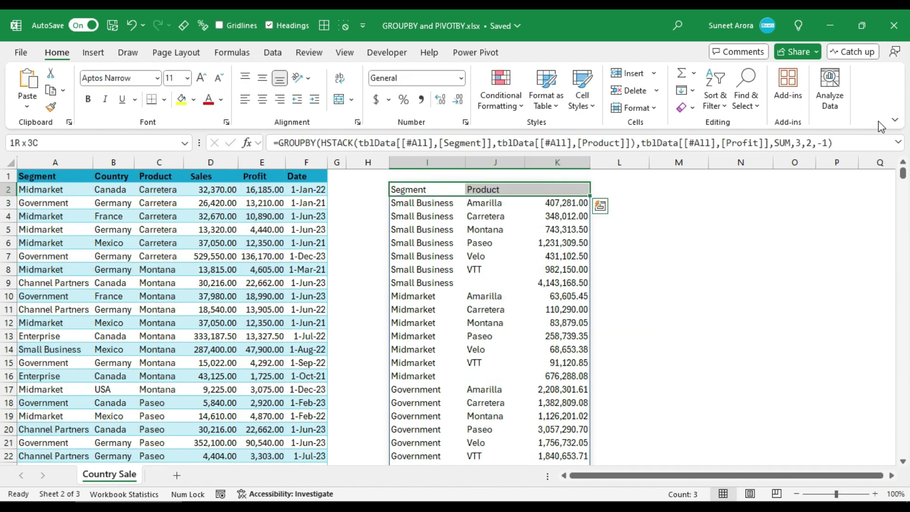
key(ctrl+b)
key(Left)
key(Right)
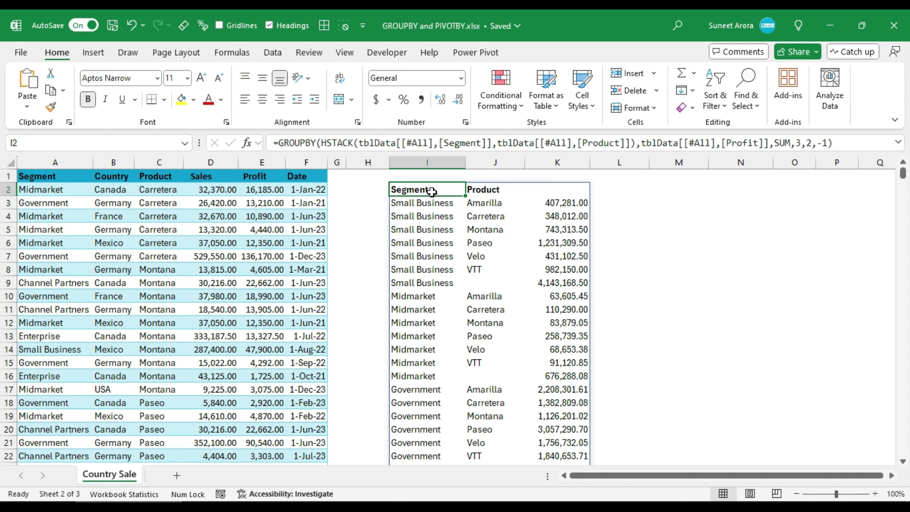
Step: Look over the source table and the grouped profit summary by segment and product
click(269, 192)
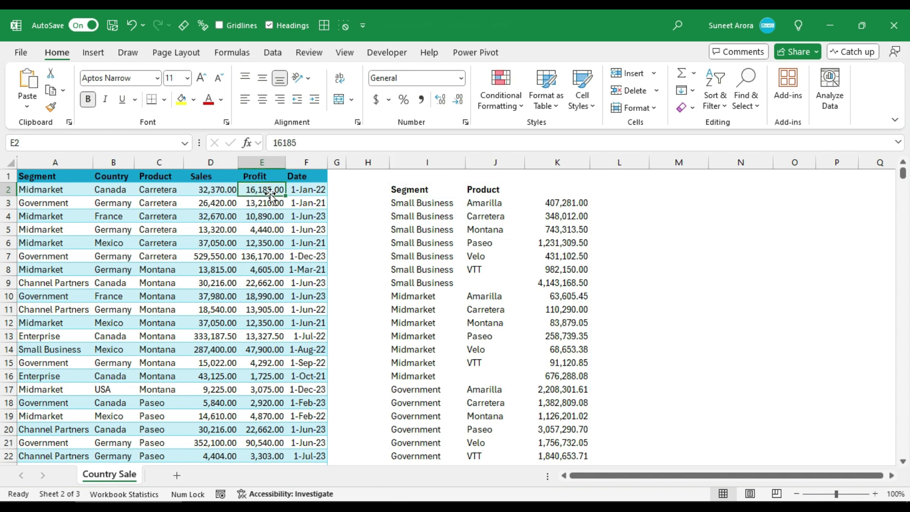
click(110, 216)
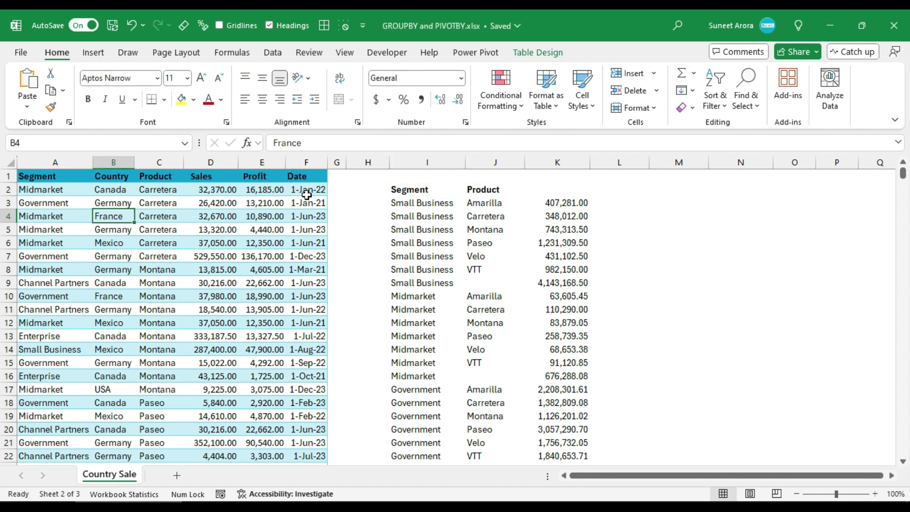
click(423, 192)
scroll(534, 376, down, 3)
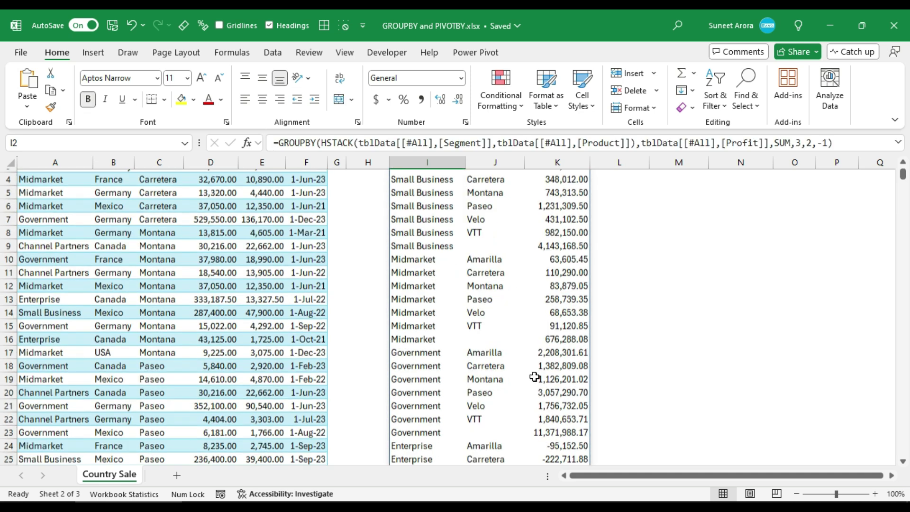
scroll(535, 376, up, 3)
click(450, 256)
right_click(451, 256)
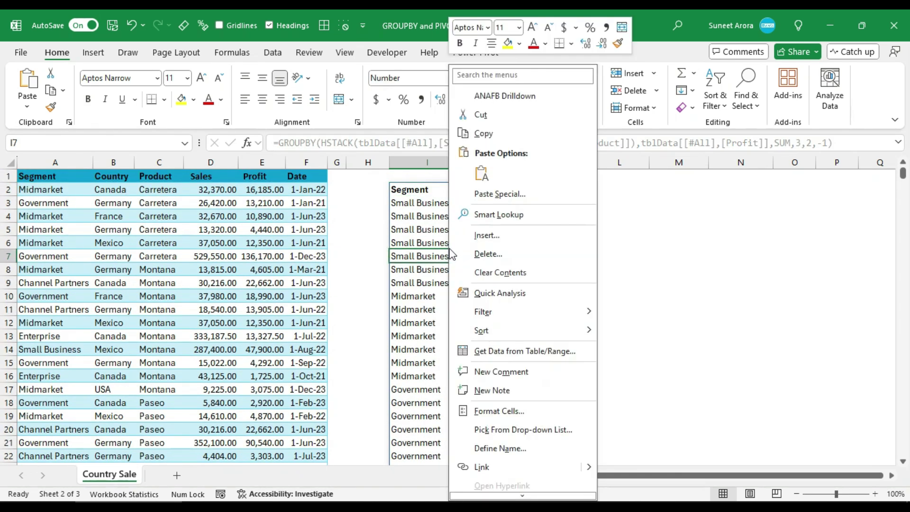
Step: Overwrite cell I2 with a new GROUPBY formula that uses the table's Product column, including its header, as the row fields
click(416, 188)
click(418, 190)
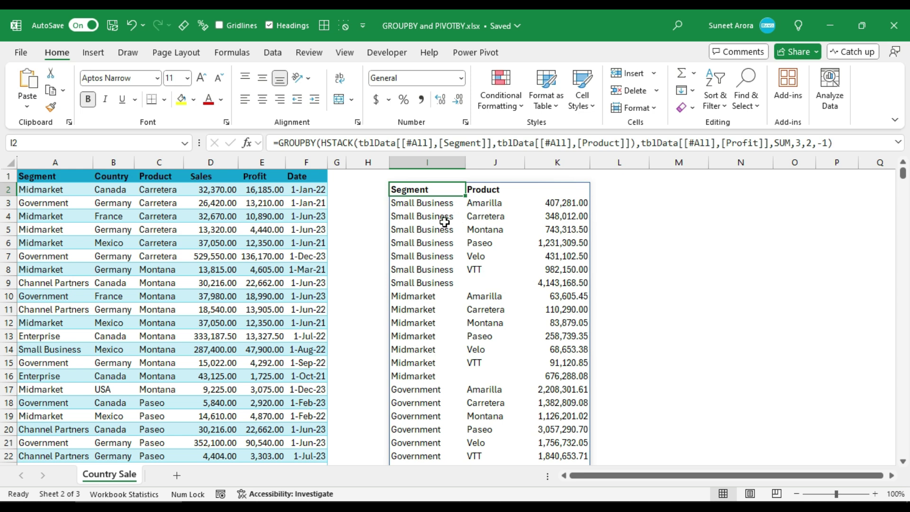
text(=gro)
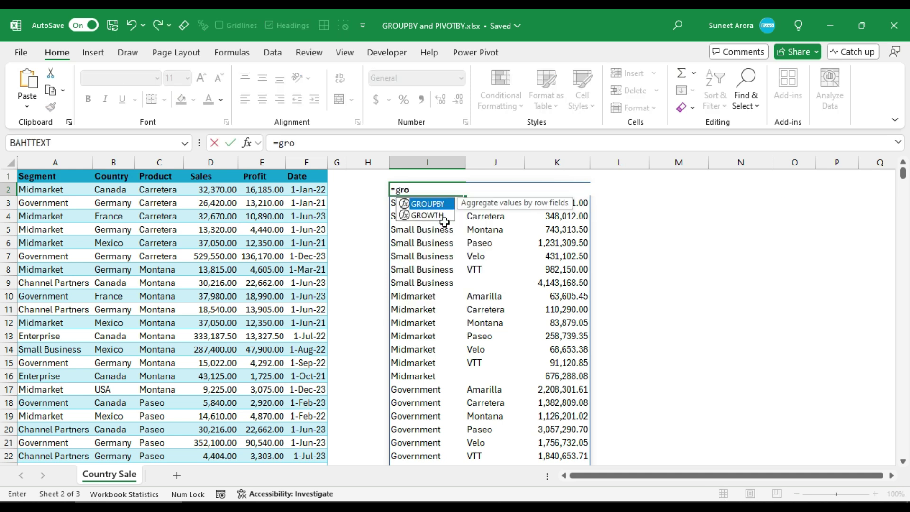
key(Tab)
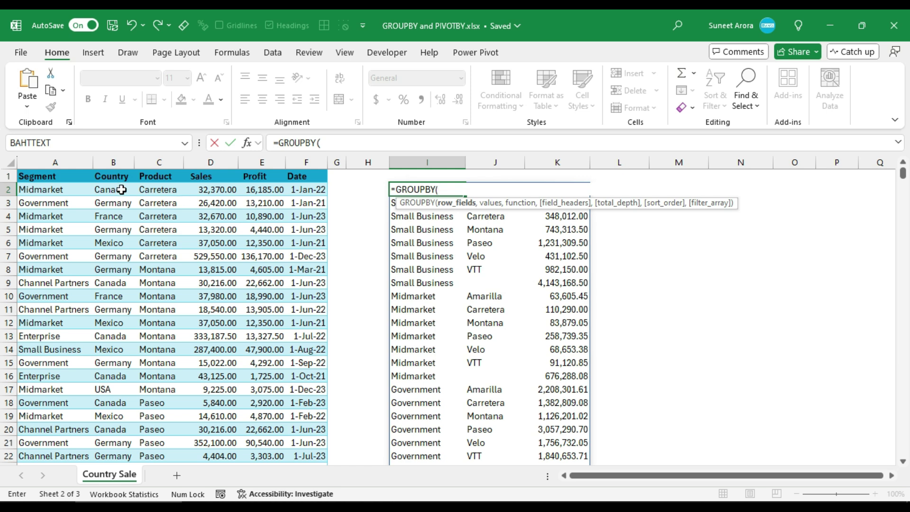
click(163, 167)
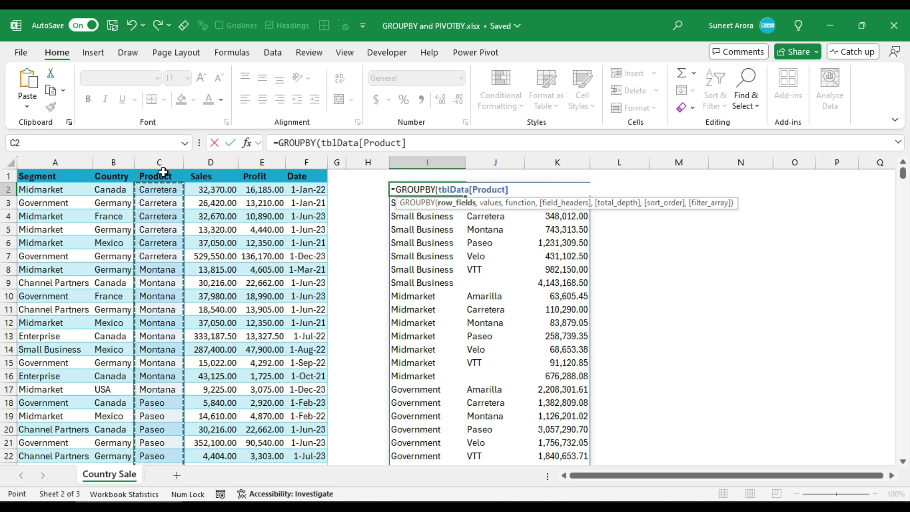
click(164, 168)
text(,[)
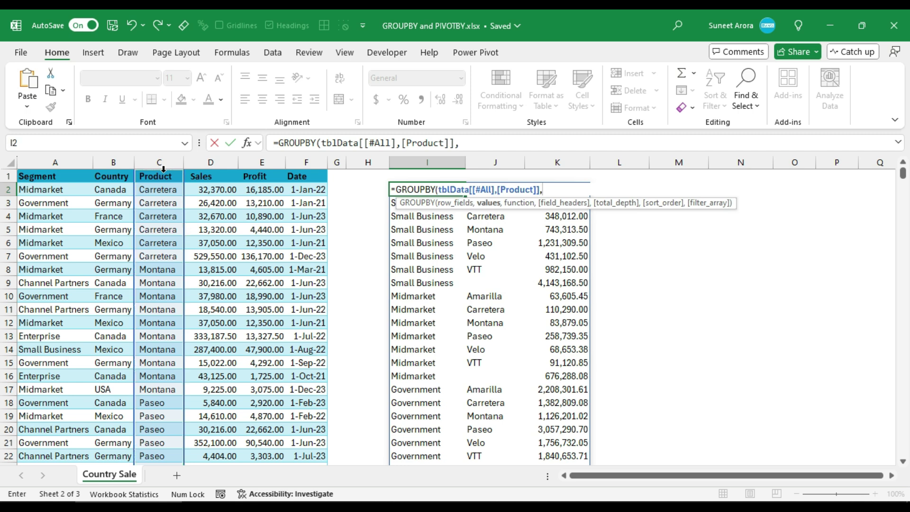
Step: Complete the I2 GROUPBY formula with the Sales column, including its header, as values and SUM as the function
click(220, 170)
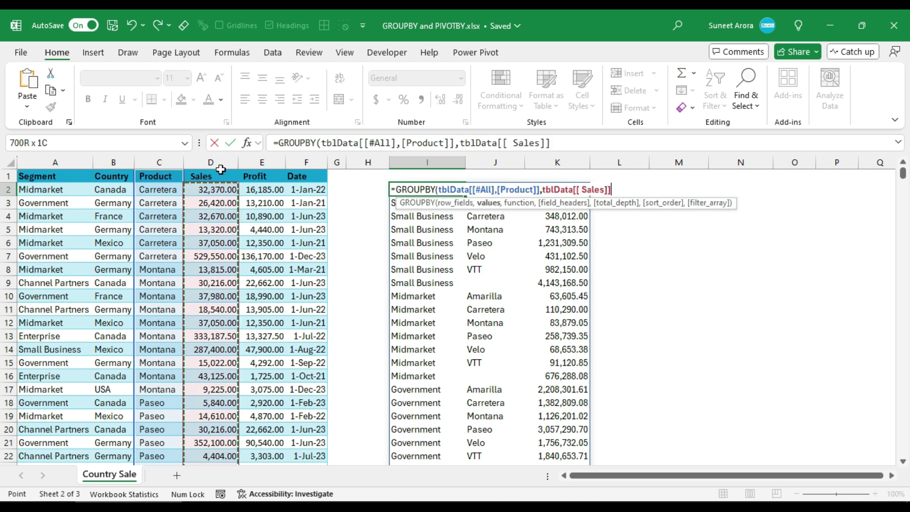
click(221, 169)
text(,[)
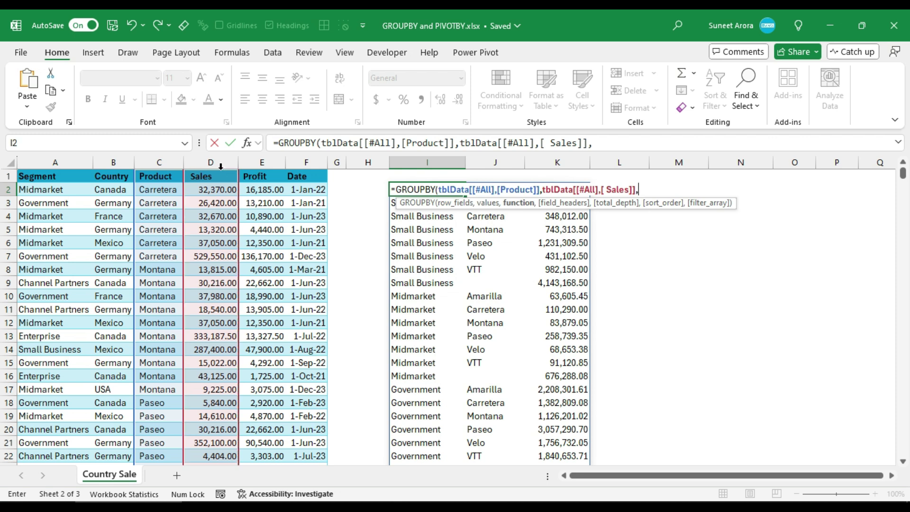
text(sum)
key(Tab)
key(Return)
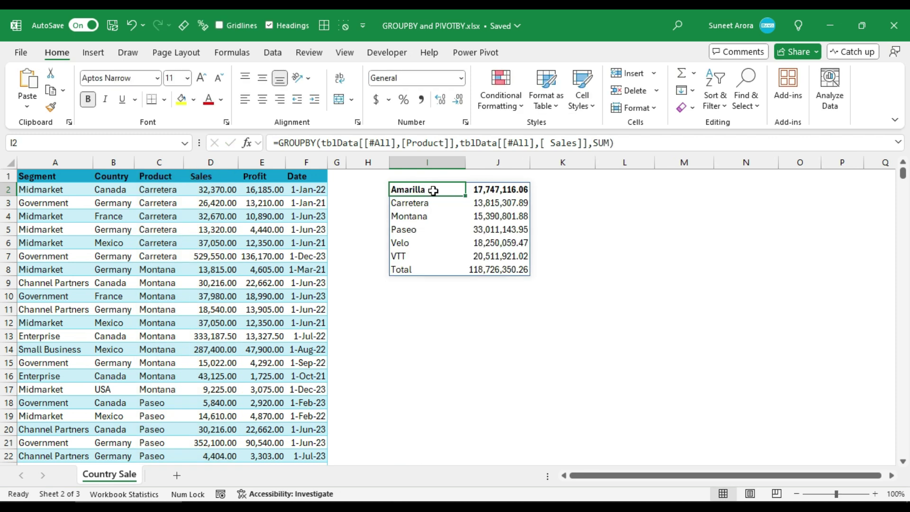
Step: Add a filter array to the I2 formula that keeps only rows whose Product is not equal to "VTT", skipping the other optional arguments
click(419, 255)
click(436, 188)
double_click(435, 188)
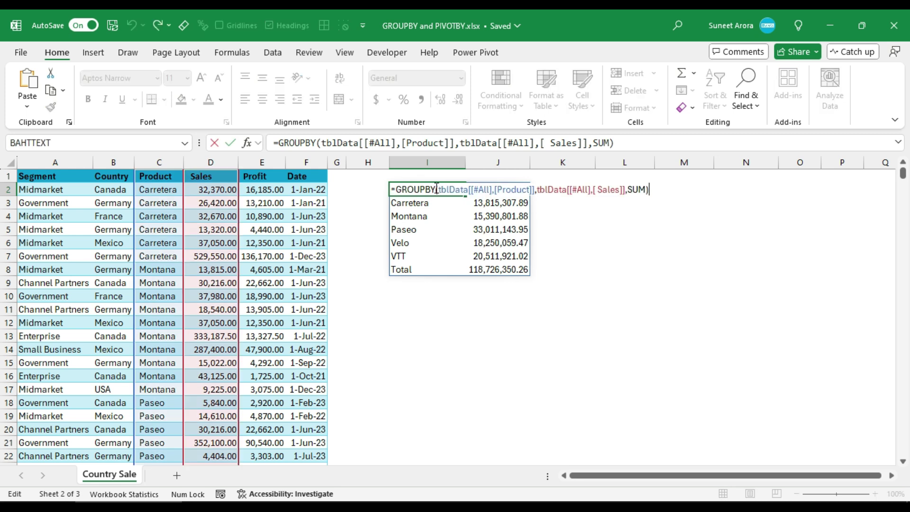
text(,,,,)
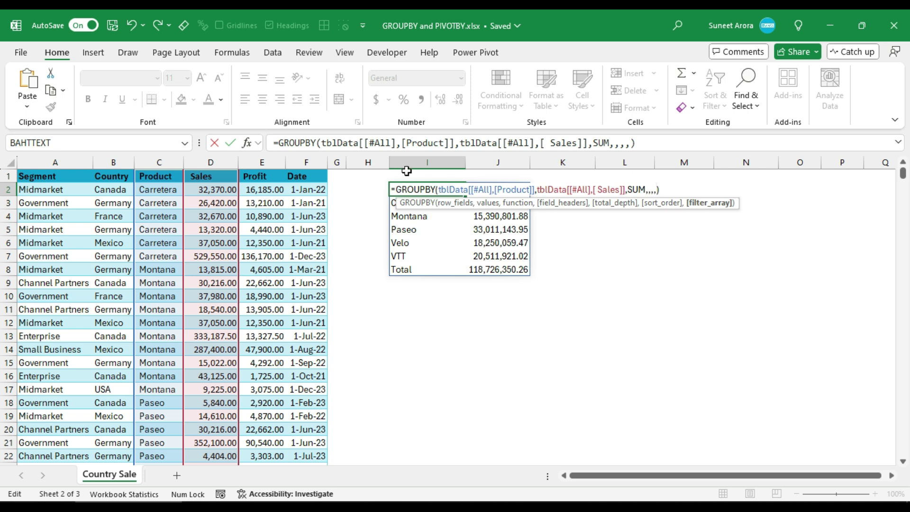
click(161, 167)
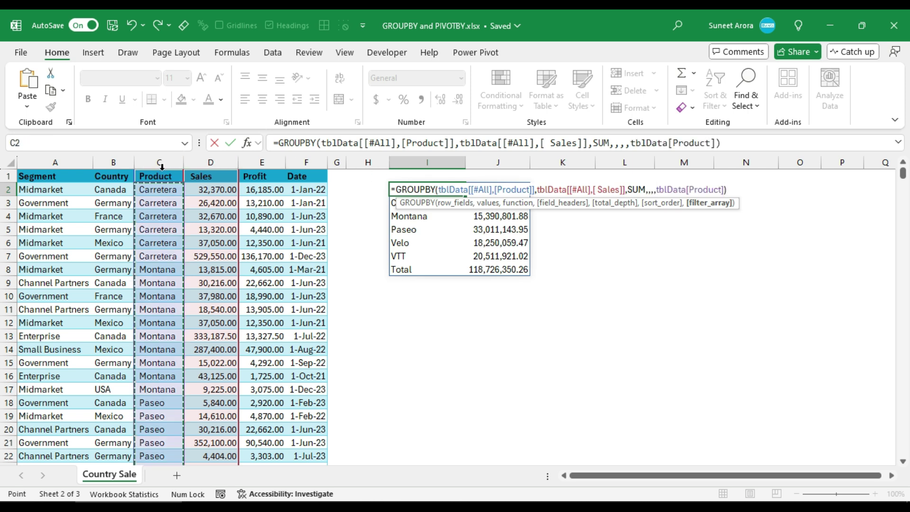
click(162, 167)
text(<>"VTT")
key(Return)
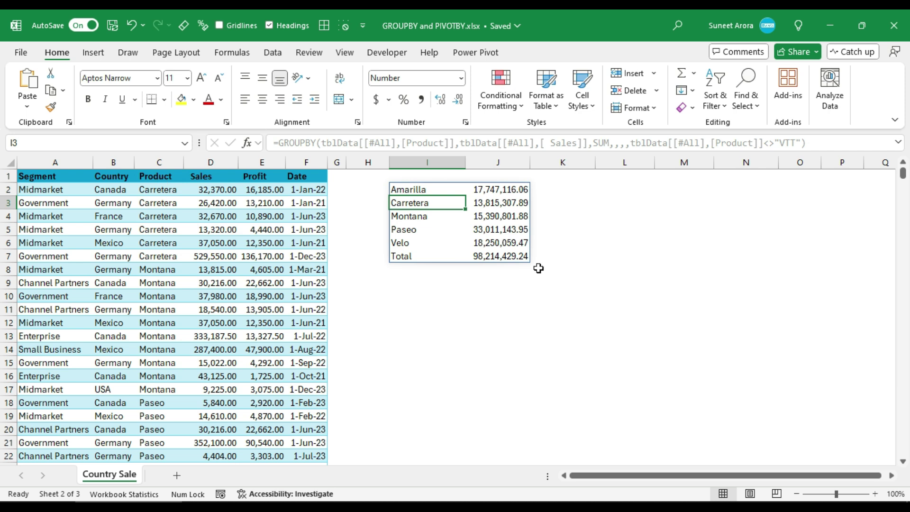
Step: Clear the formula in I2 and start a new GROUPBY formula there with YEAR of the whole Date column as the row fields
click(394, 243)
click(407, 194)
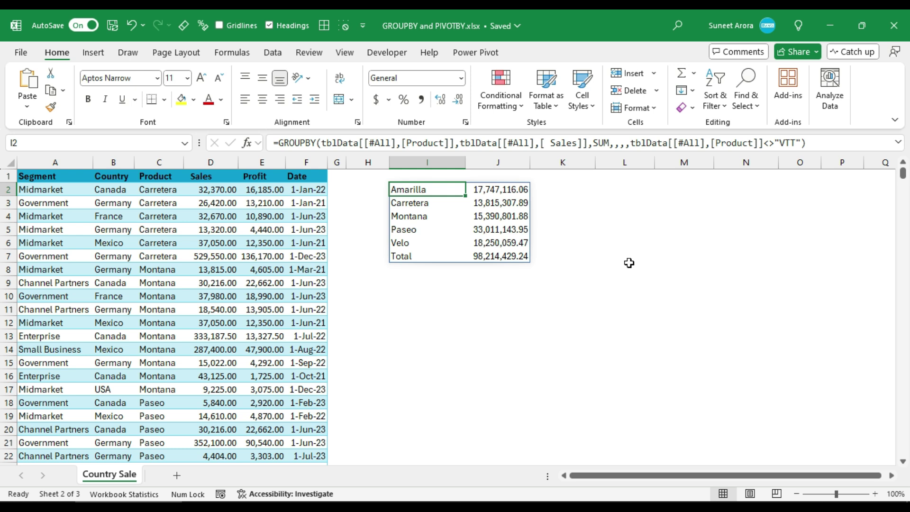
key(Delete)
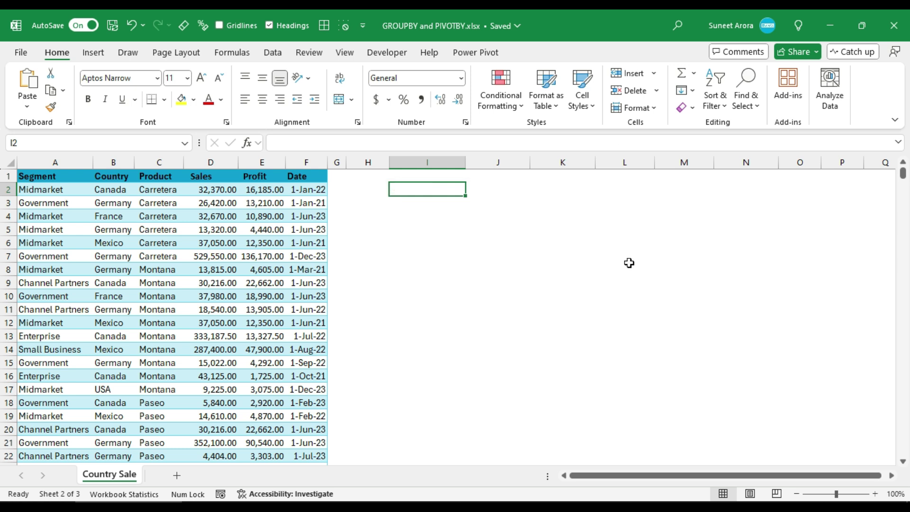
text(=)
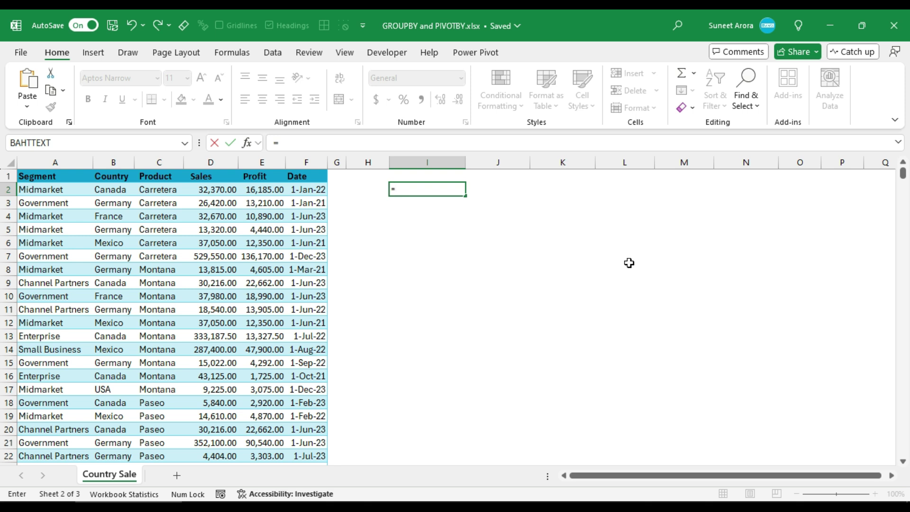
text(gr)
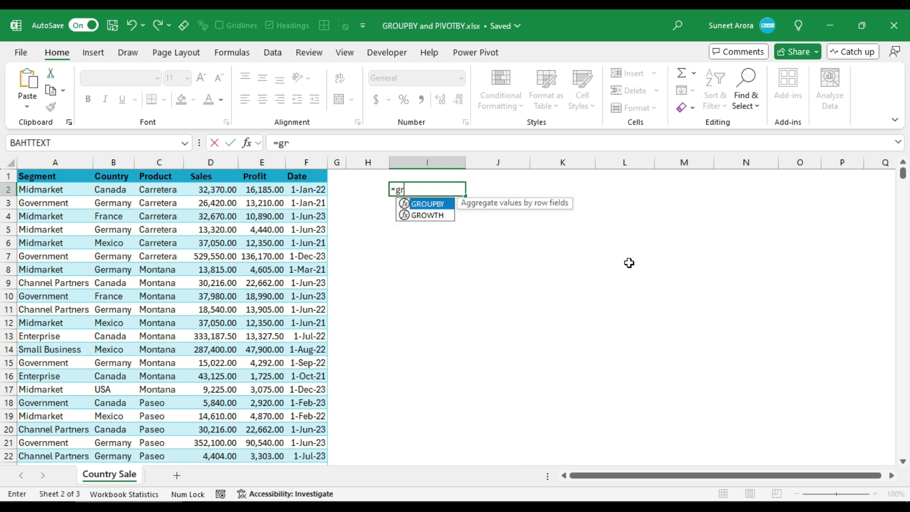
key(Tab)
text(ye)
key(Tab)
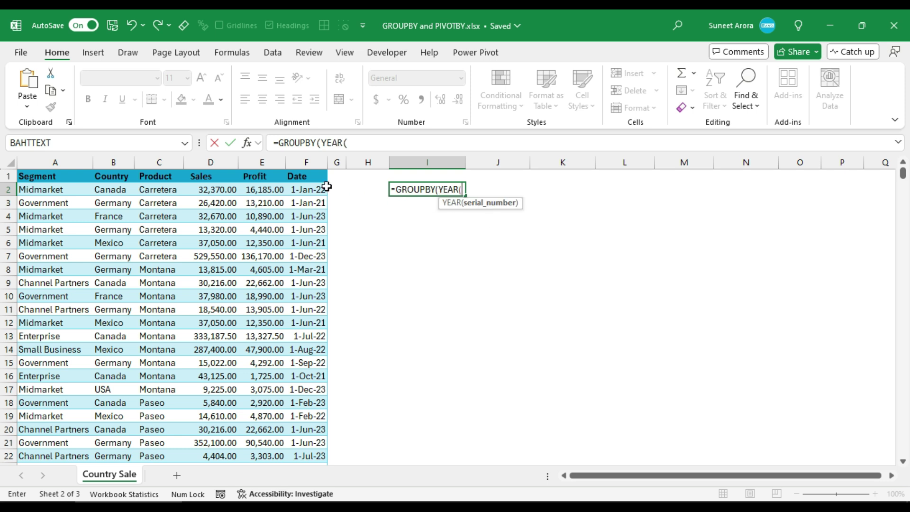
click(314, 174)
click(313, 173)
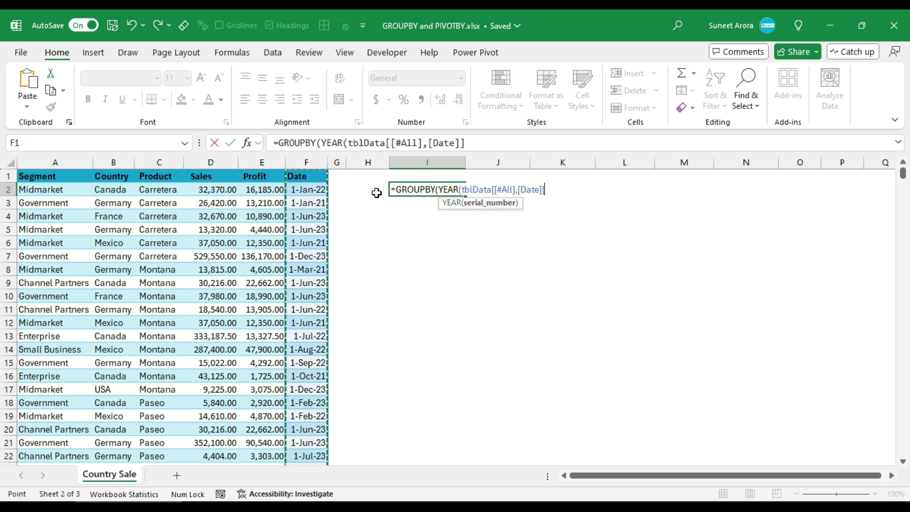
text(),)
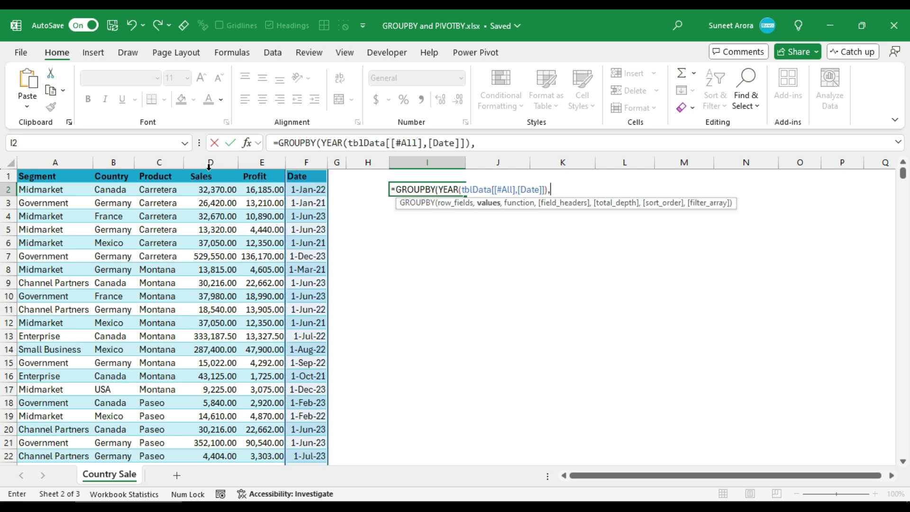
Step: Complete the I2 formula with the whole Sales column as values and AVERAGE as the function, and give the years in I2:I4 the General format
click(229, 166)
click(229, 167)
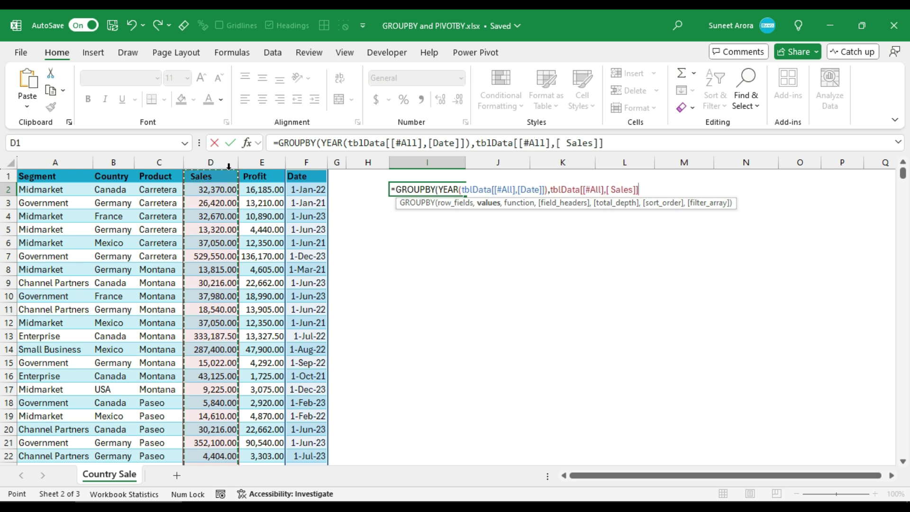
text(,av)
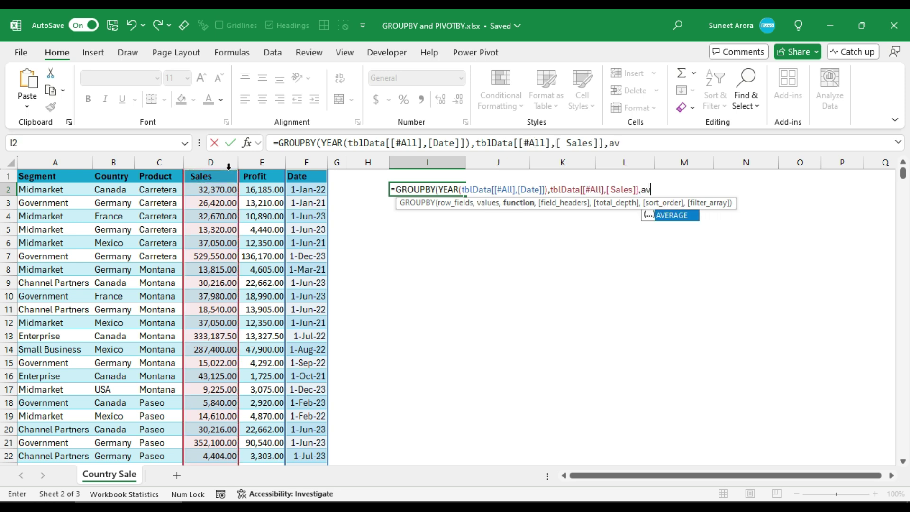
key(Tab)
text())
key(Return)
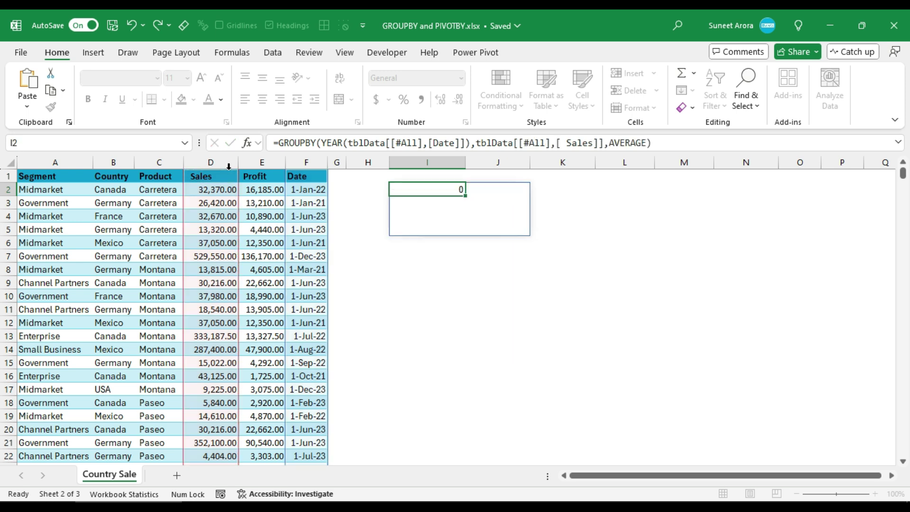
drag(404, 189, 411, 211)
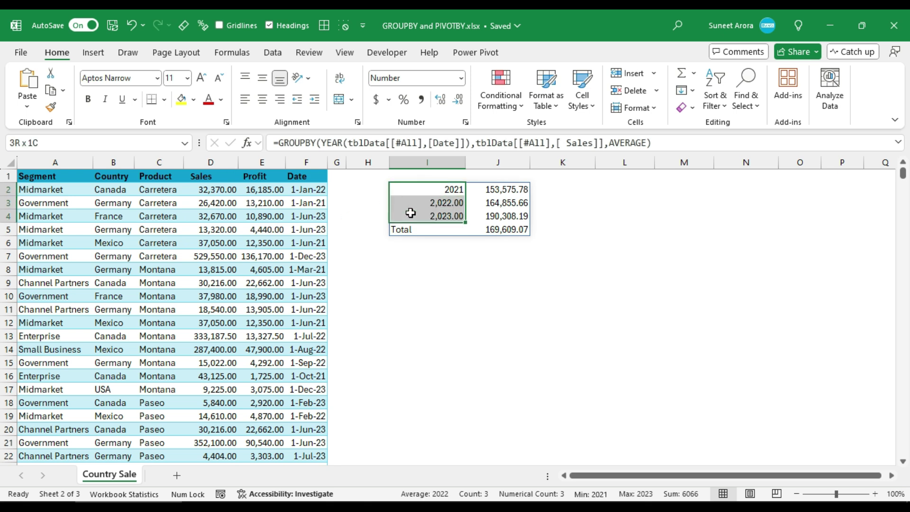
key(ctrl+shift+grave)
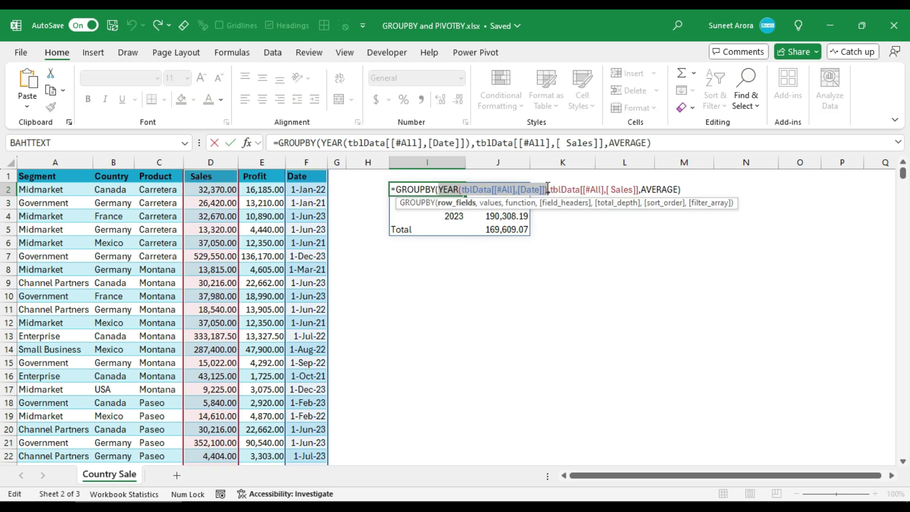
Step: Change the row fields of the I2 formula from YEAR to TEXT of the Date column with the format "yyyy-mmm"
click(548, 189)
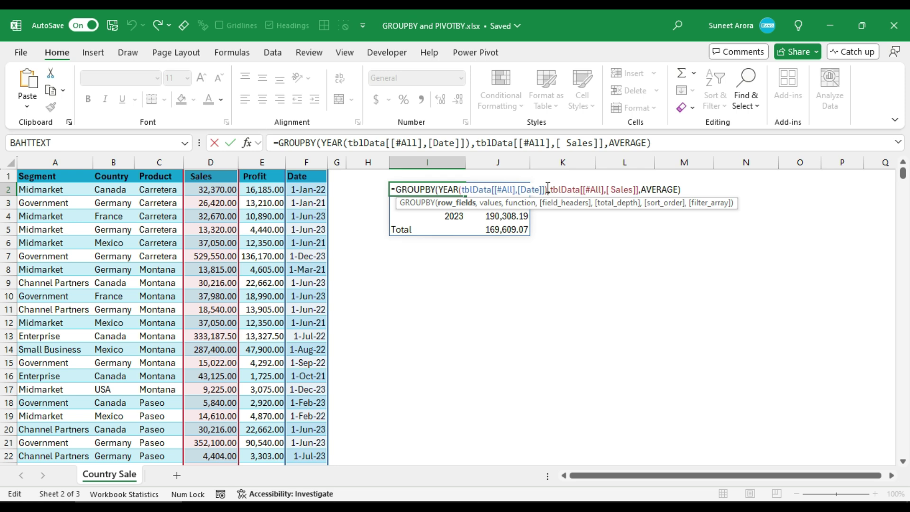
double_click(449, 189)
text(text)
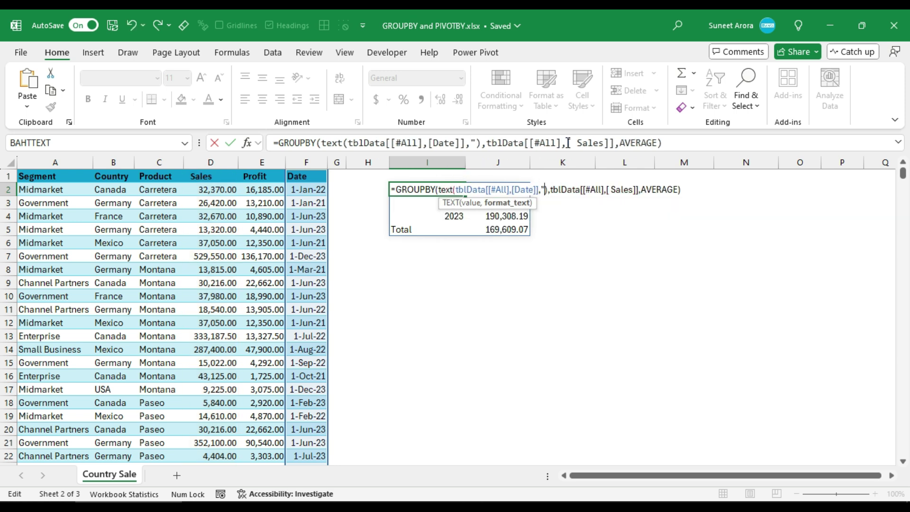
text(yyyy-mmm")
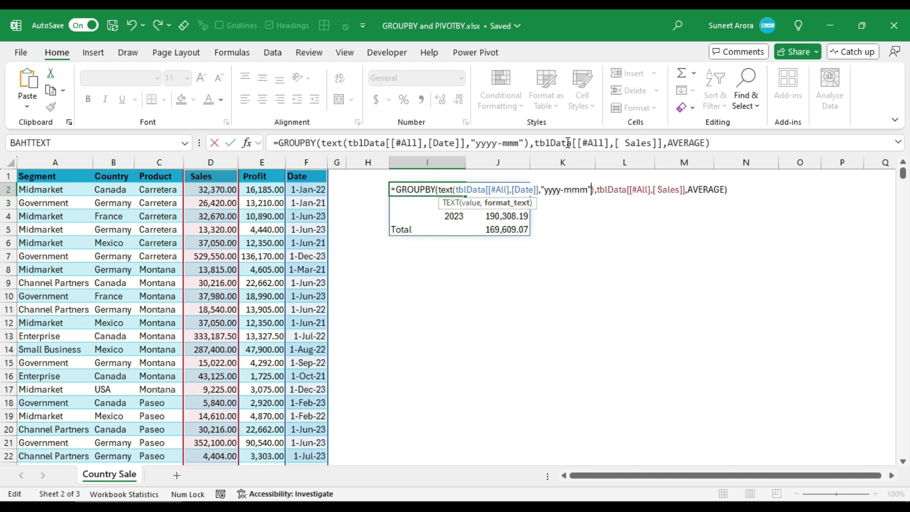
key(Return)
key(Up)
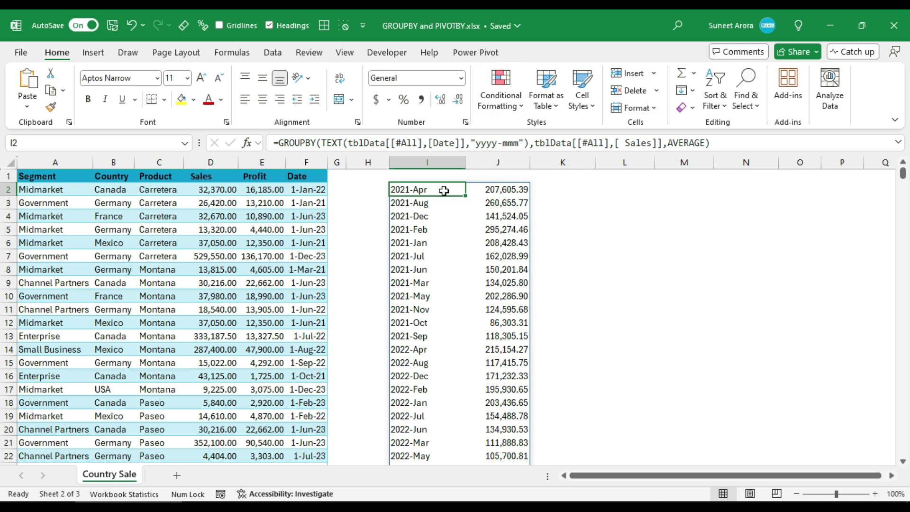
Step: Wrap the TEXT row field of the I2 formula in HSTACK and add the whole Country column as the second row field
key(F2)
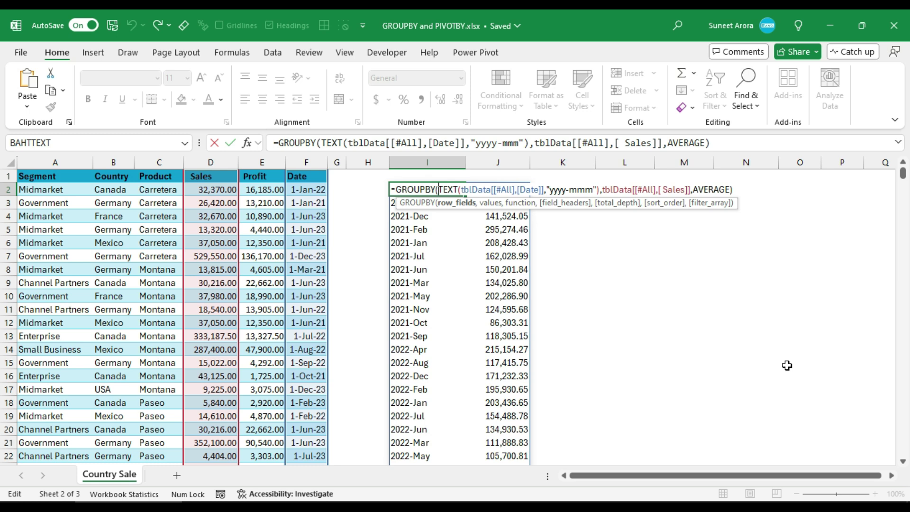
text(hst)
key(Tab)
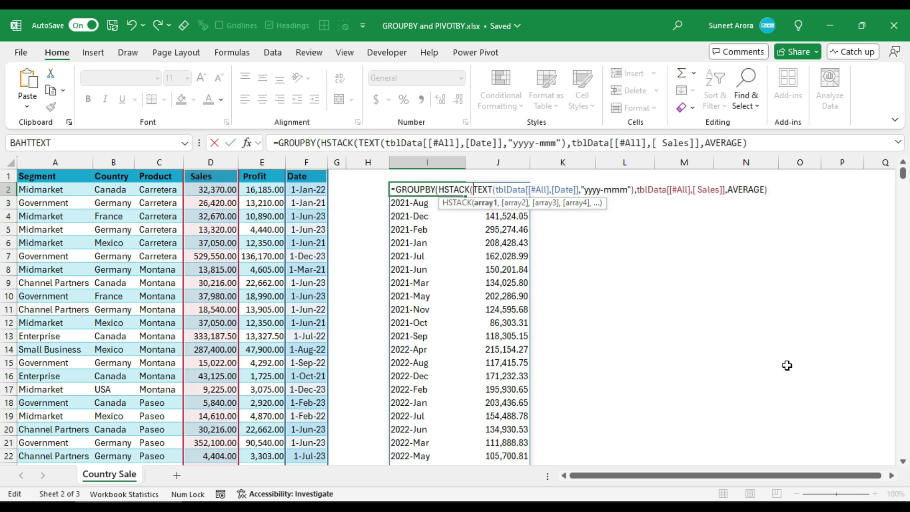
click(636, 189)
text(,)
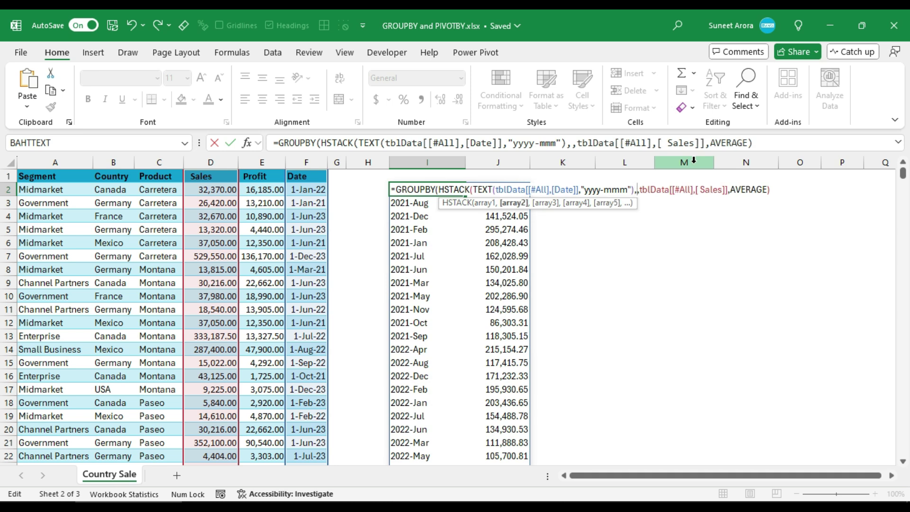
click(111, 168)
click(112, 169)
text(),)
key(Return)
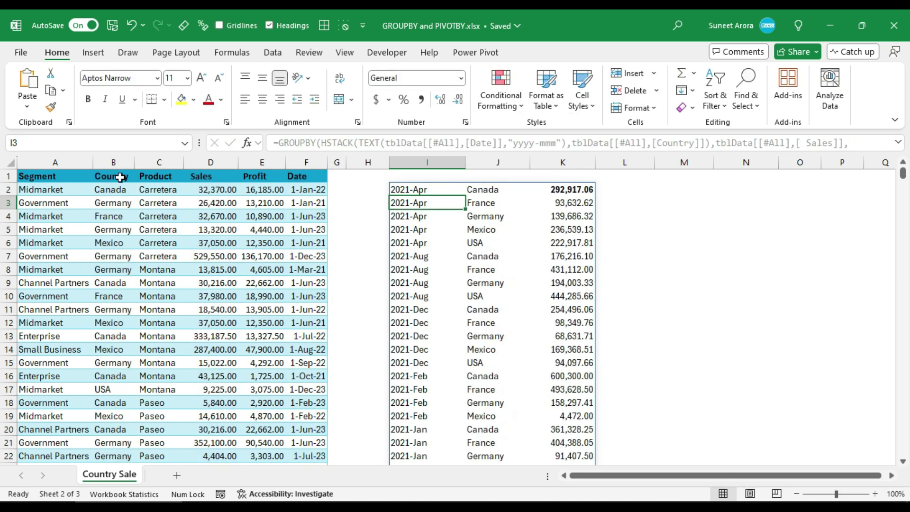
Step: Look over the average sales summary grouped by year-month and country
click(407, 189)
click(491, 191)
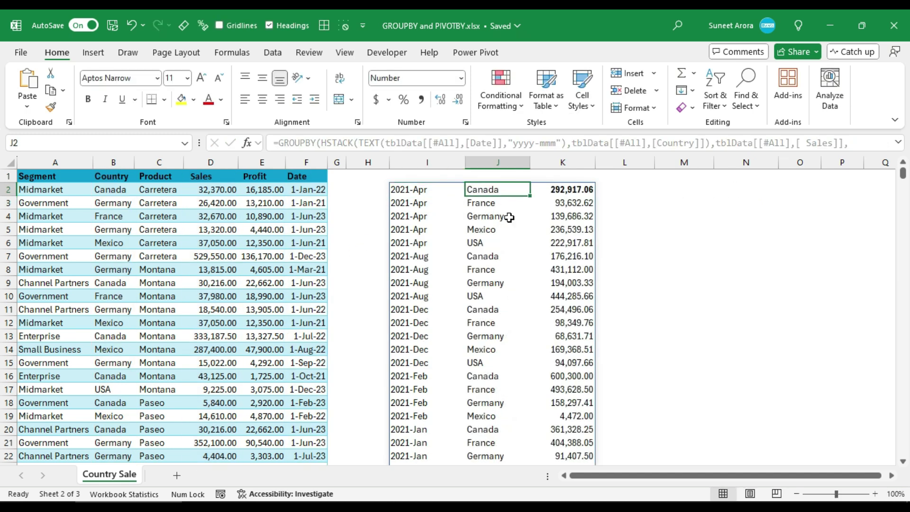
scroll(519, 338, down, 7)
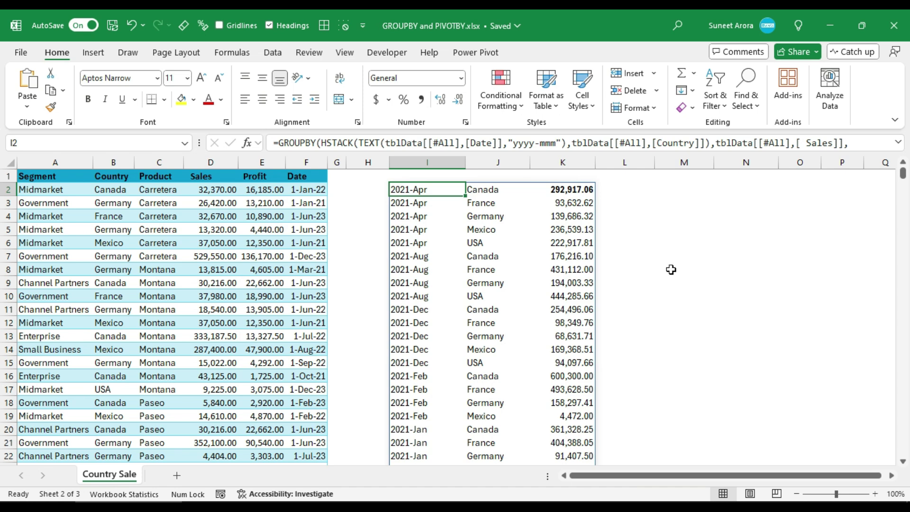
drag(485, 190, 474, 389)
click(479, 190)
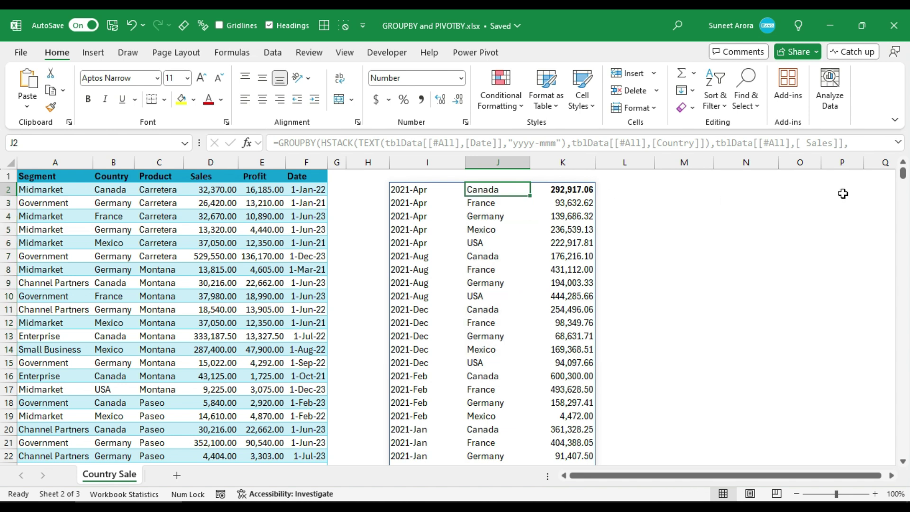
Step: Replace GROUPBY with PIVOTBY in the I2 formula and check its row and column fields arguments
click(400, 188)
key(F2)
double_click(405, 188)
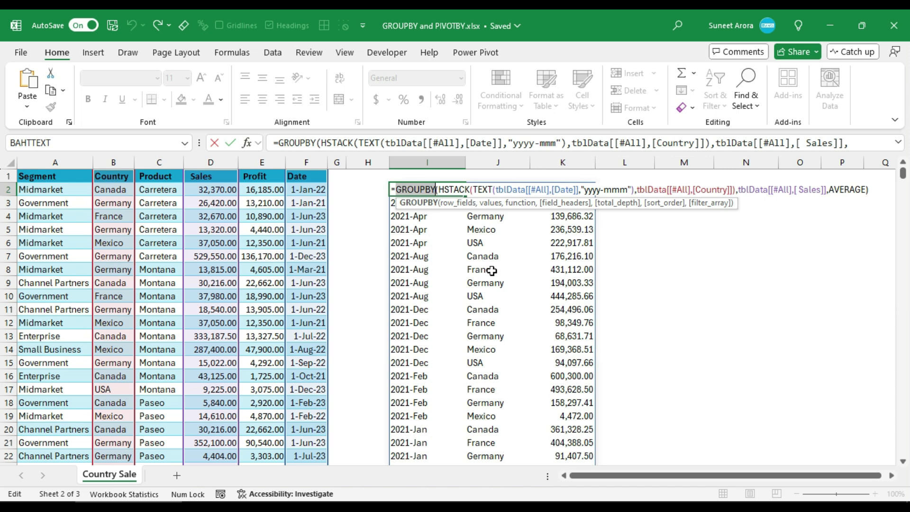
text(piv)
key(Tab)
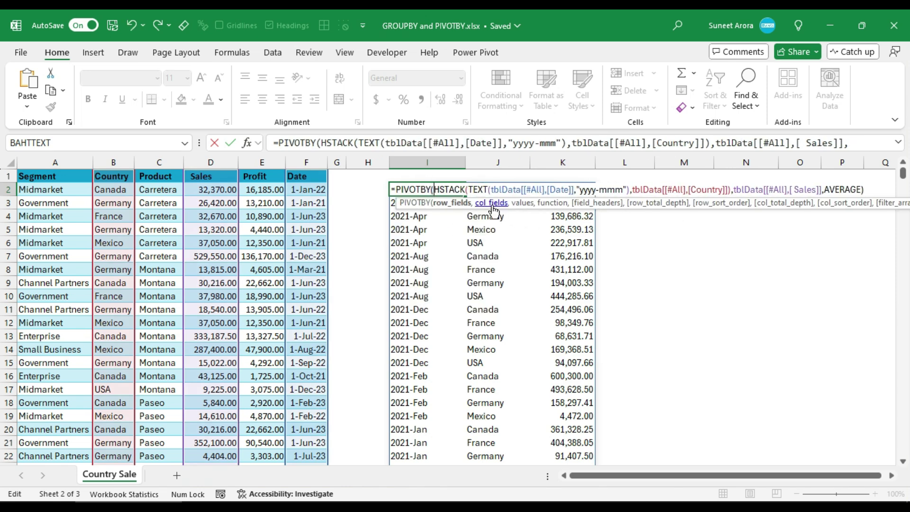
click(489, 203)
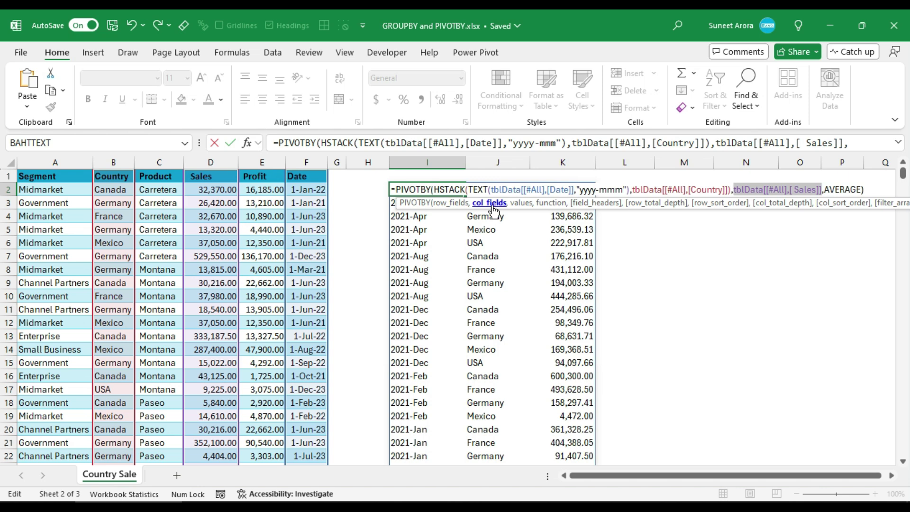
click(450, 203)
Step: Copy the Country column reference inside HSTACK in the I2 formula, then remove it along with its leftover comma and closing parenthesis
click(633, 187)
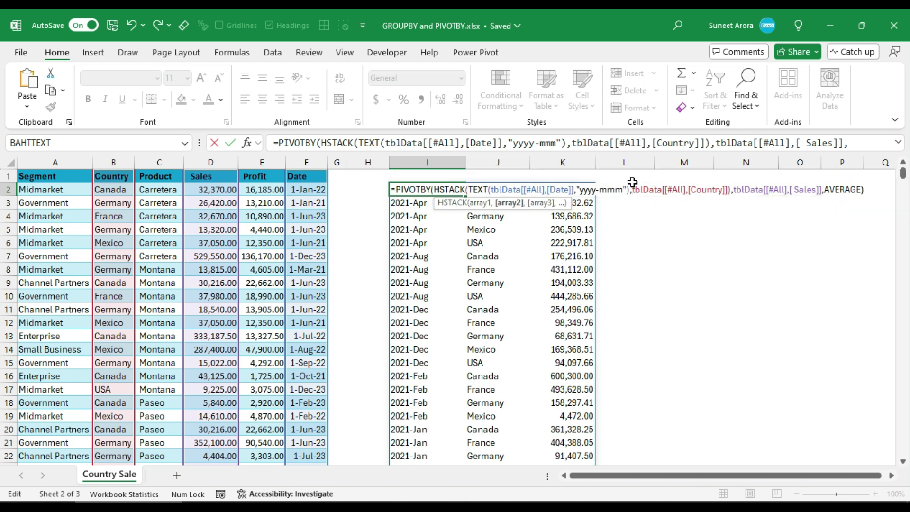
key(shift+Right)
key(shift+Right)
key(shift+Right)
key(shift+Right)
key(shift+Right)
key(shift+Right)
key(shift+Right)
key(shift+Right)
key(shift+Right)
key(shift+Right)
key(shift+Right)
key(shift+Right)
key(shift+Right)
key(shift+Right)
key(shift+Right)
key(shift+Right)
key(shift+Right)
key(shift+Right)
key(shift+Right)
key(shift+Right)
key(ctrl+c)
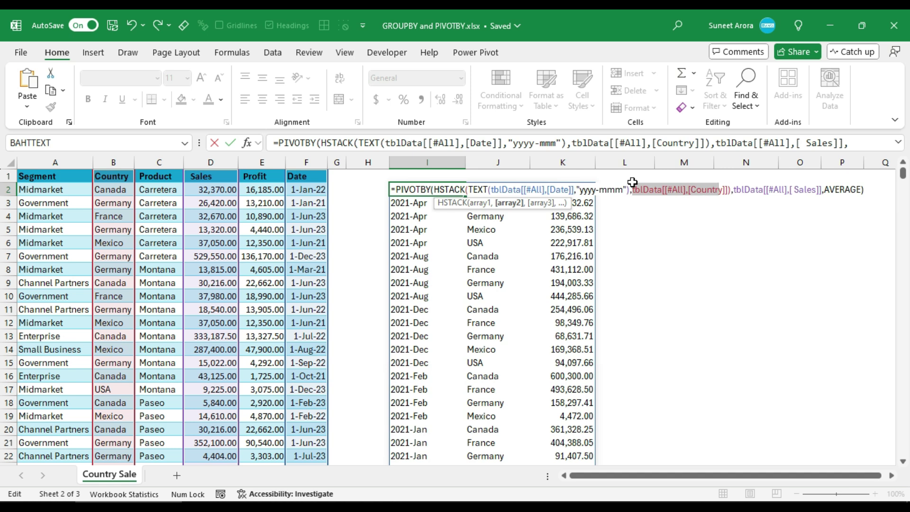
key(Delete)
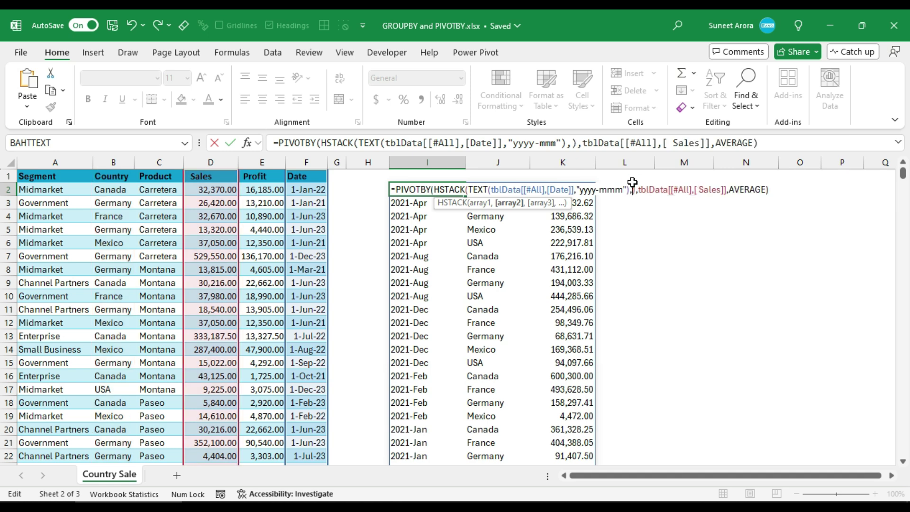
key(BackSpace)
key(Delete)
Step: Remove the HSTACK wrapper from the PIVOTBY formula so that TEXT of the Date column is the only row field
click(466, 190)
key(shift+Left)
key(shift+Left)
key(shift+Left)
key(shift+Left)
key(shift+Left)
key(shift+Left)
key(shift+Left)
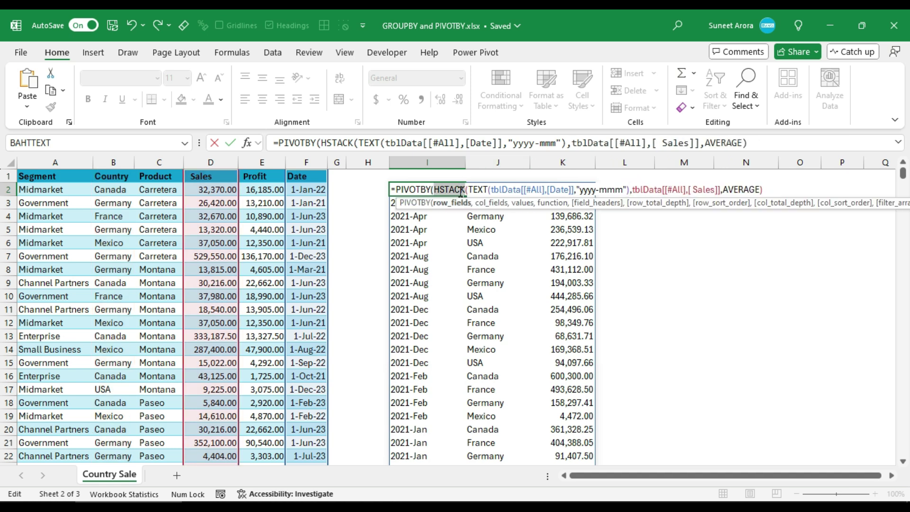
key(Delete)
key(BackSpace)
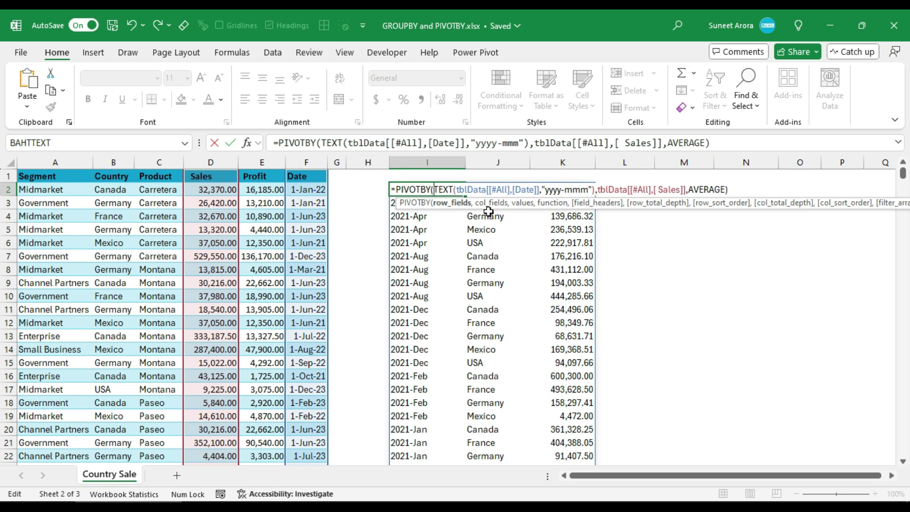
click(538, 190)
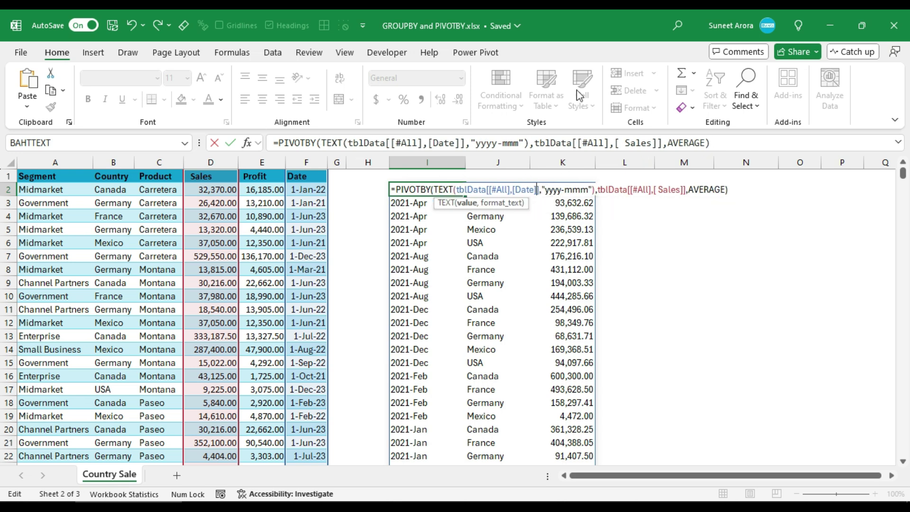
text(,)
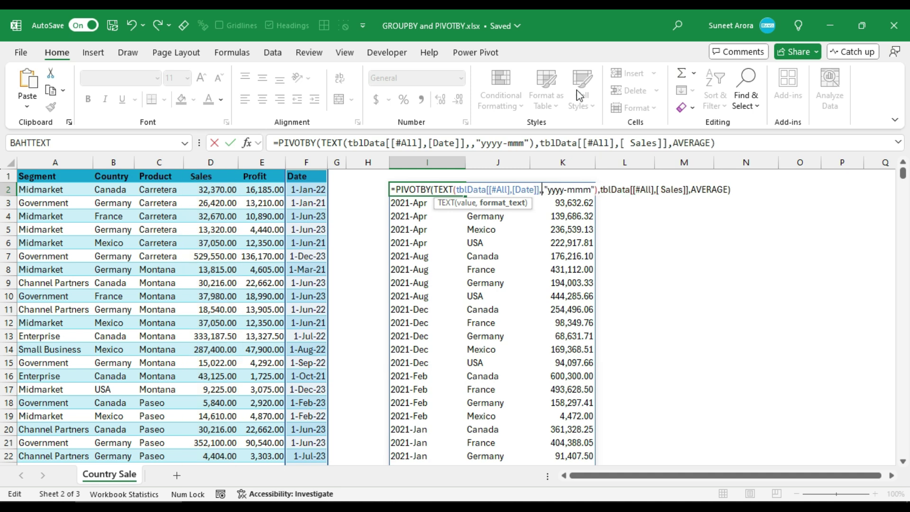
key(BackSpace)
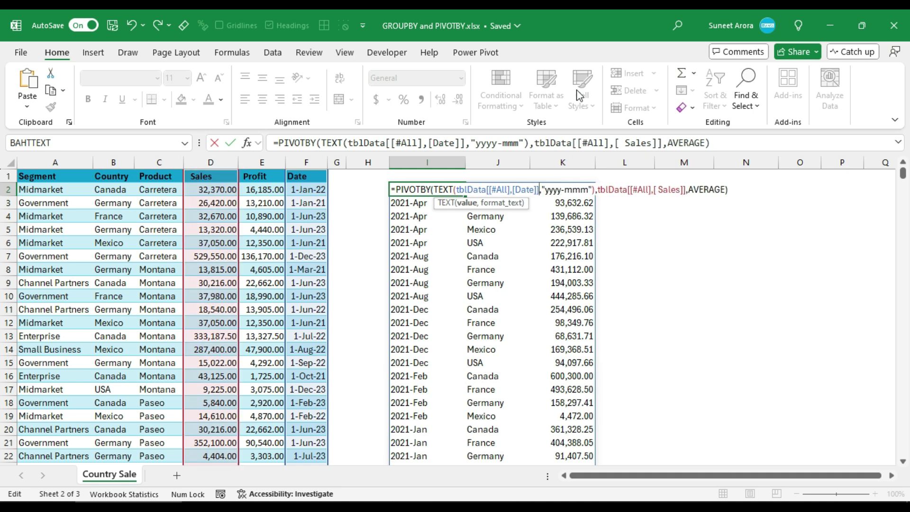
text(),)
key(ctrl+v)
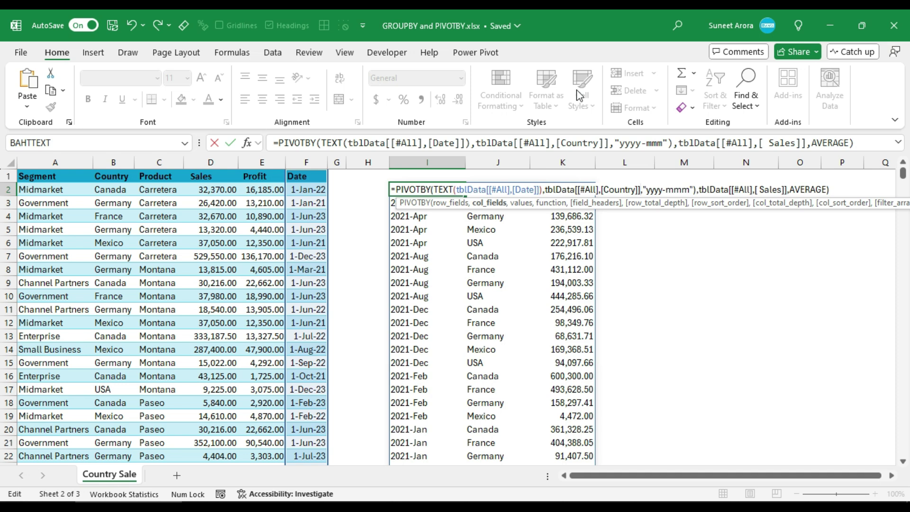
key(ctrl+z)
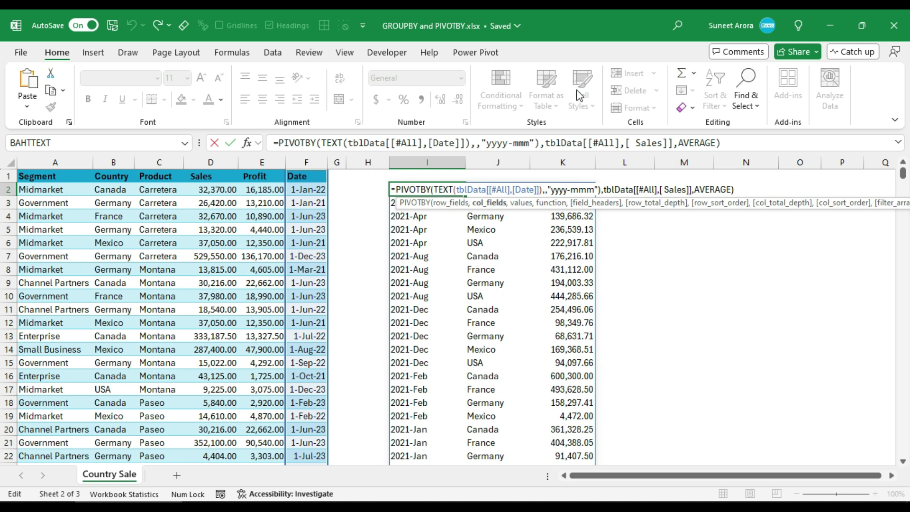
key(BackSpace)
Step: Add the whole Country column as the column fields after the TEXT argument, check the remaining arguments and enter the PIVOTBY formula
key(Right)
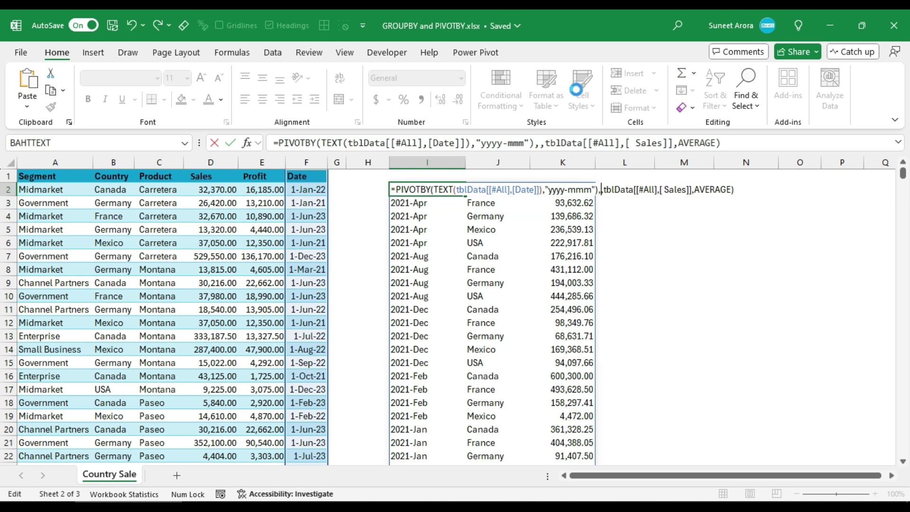
text(tblData[[#All],[Country]],)
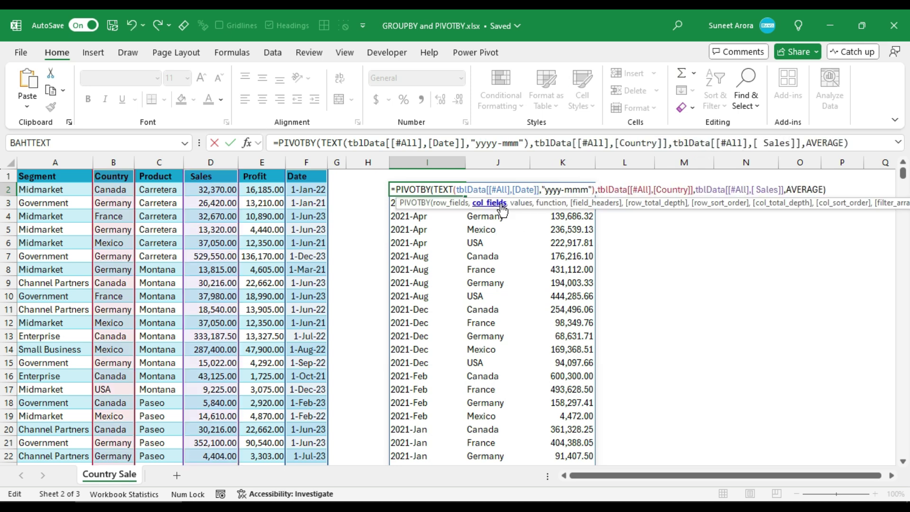
click(488, 202)
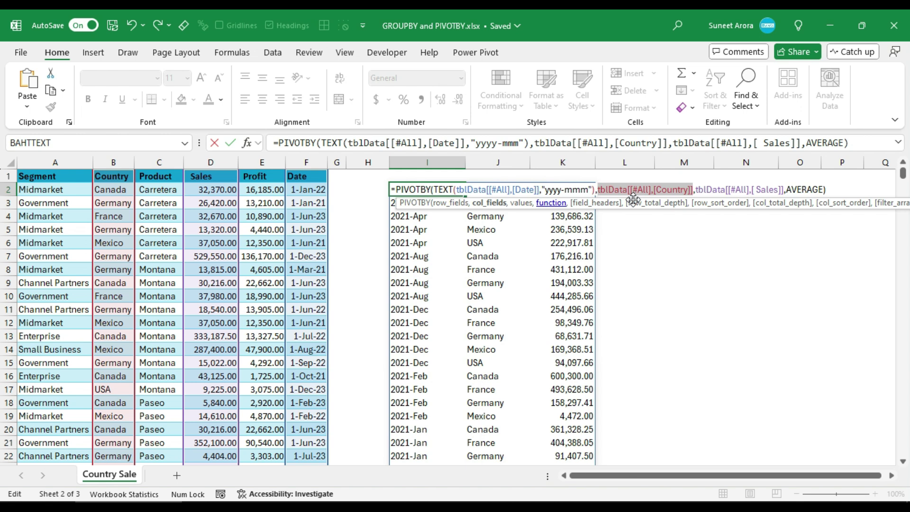
click(521, 203)
click(551, 204)
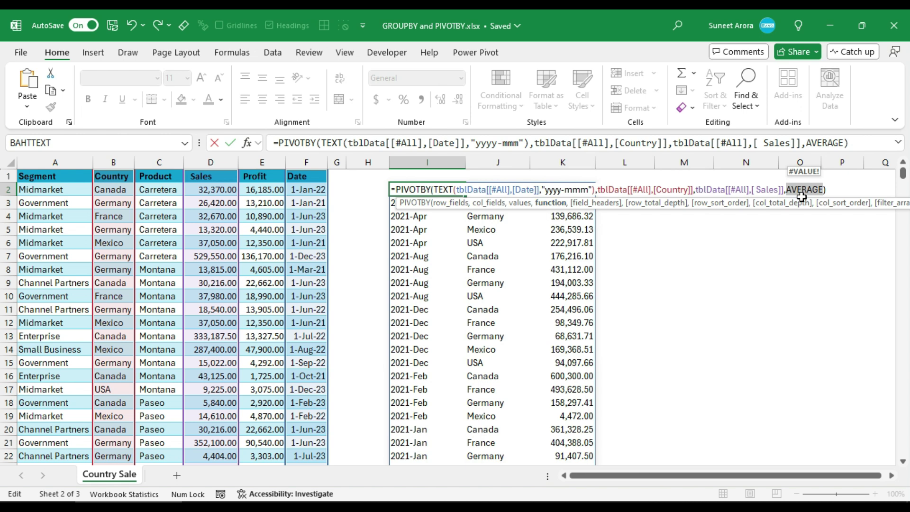
click(834, 188)
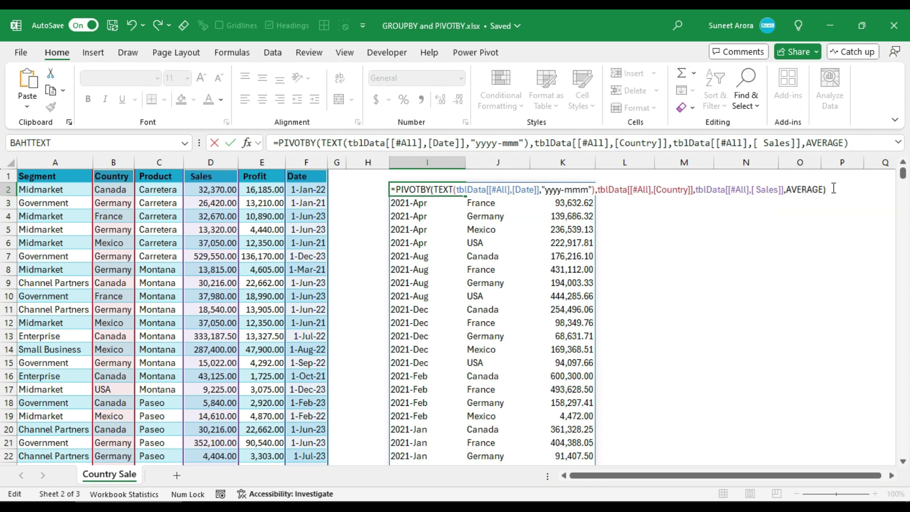
key(Return)
Step: Look over the country columns and year-month rows of the average sales pivot
click(483, 190)
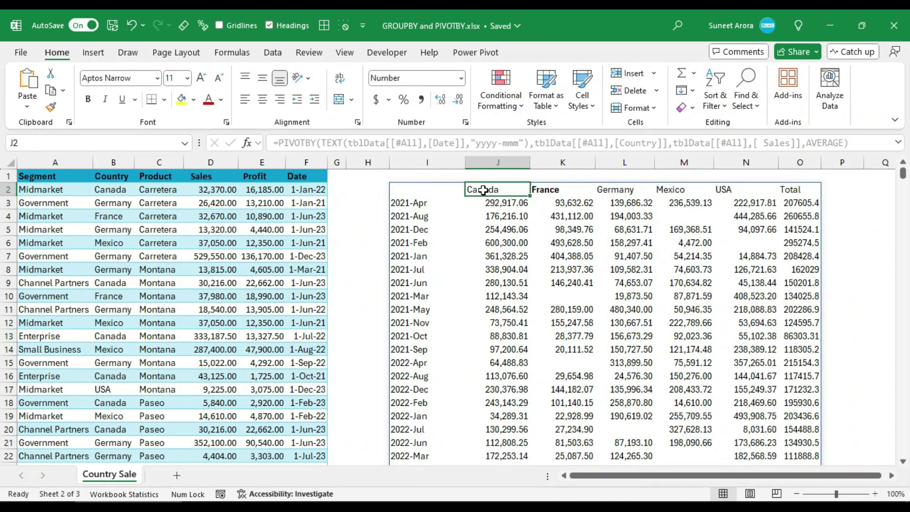
key(ctrl+shift+Right)
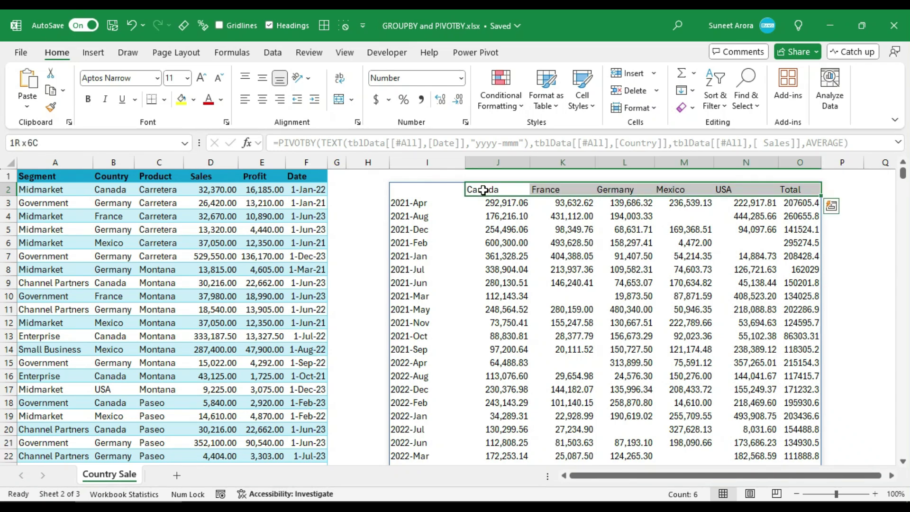
click(483, 190)
click(440, 202)
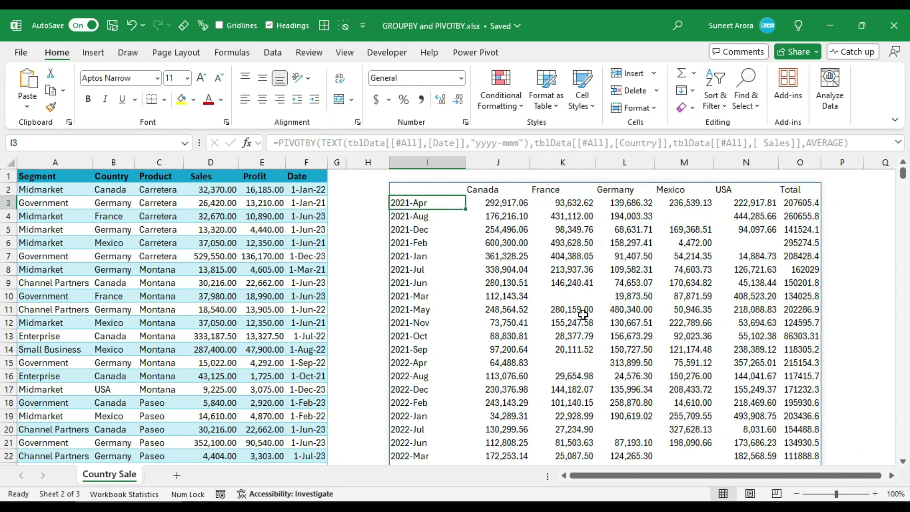
scroll(583, 314, down, 8)
scroll(583, 309, up, 8)
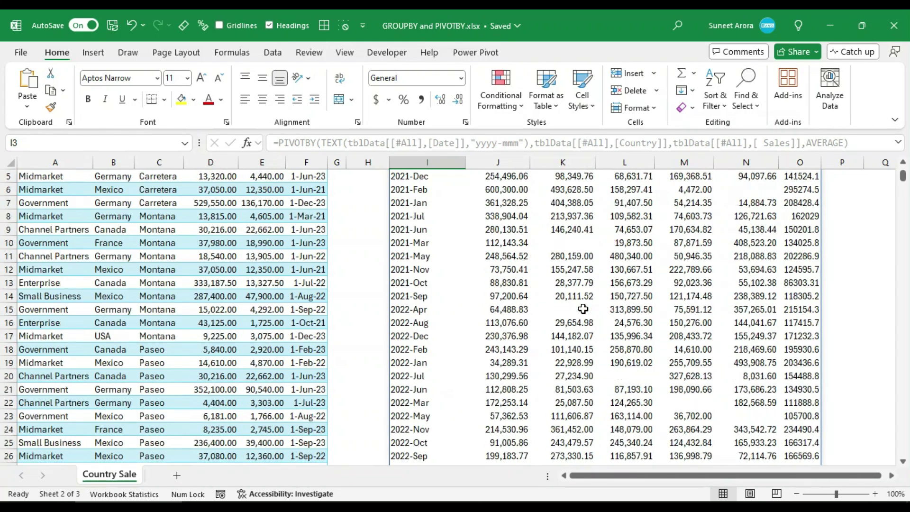
Step: Set the column sort order of the PIVOTBY formula in I2 to 1, leaving the optional arguments before it blank
click(434, 188)
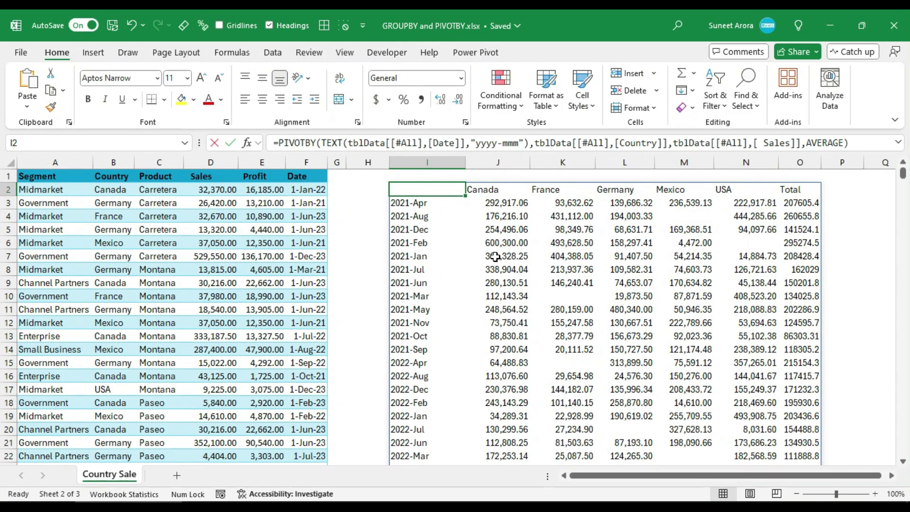
key(F2)
click(823, 189)
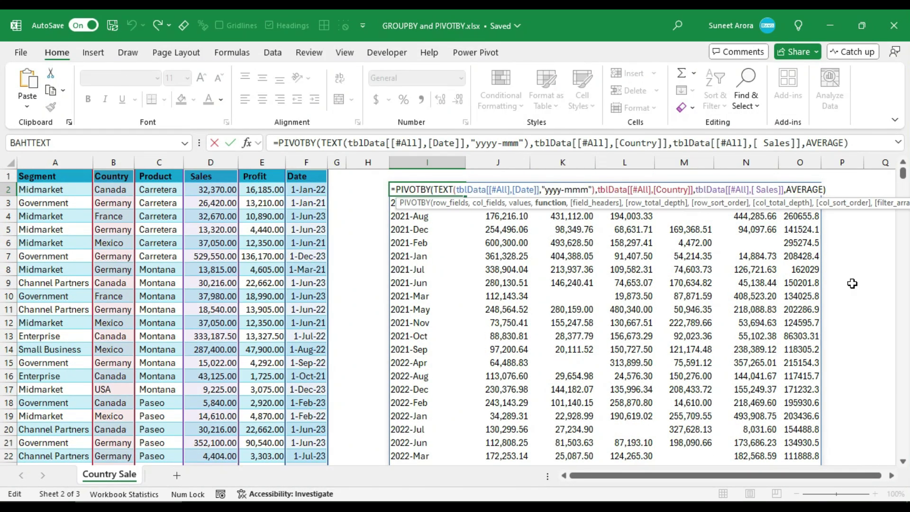
text(,)
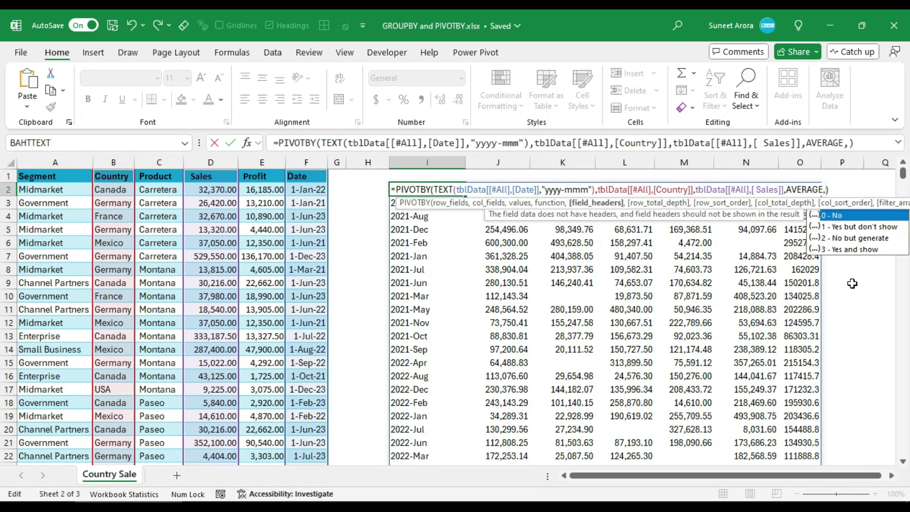
text(,,,)
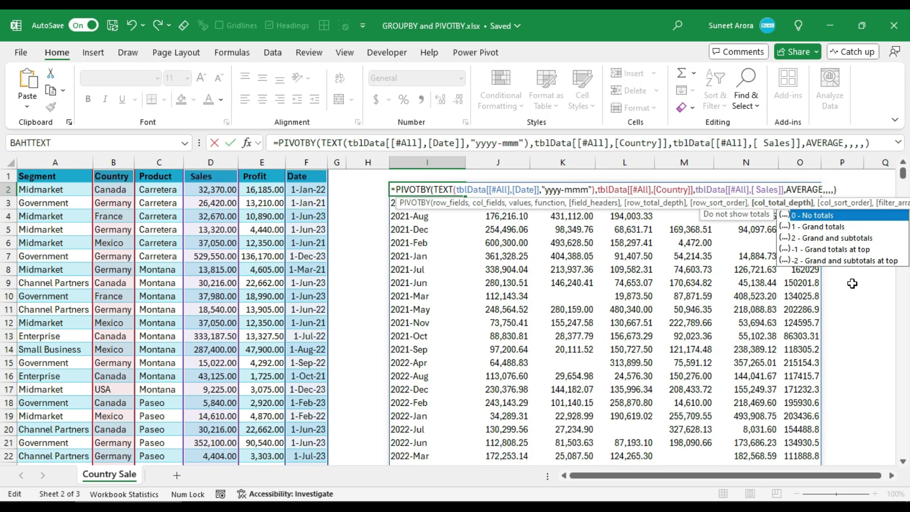
text(,,)
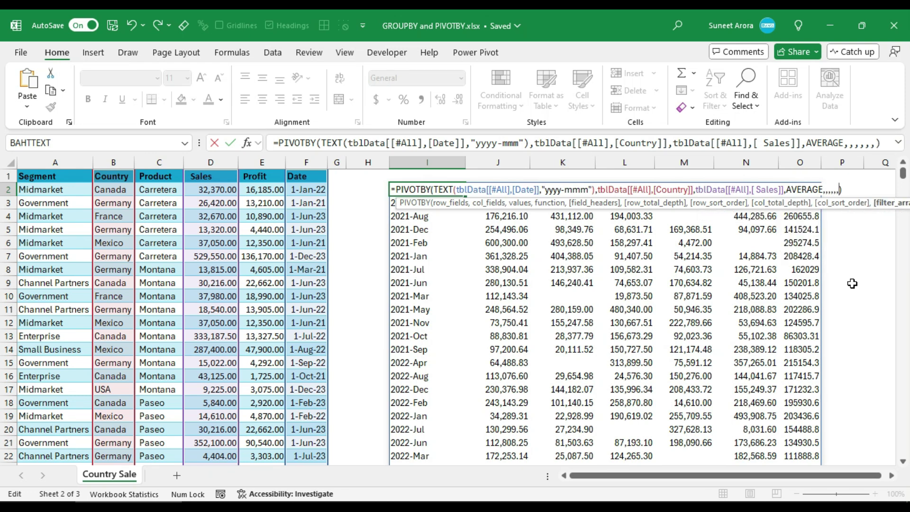
key(BackSpace)
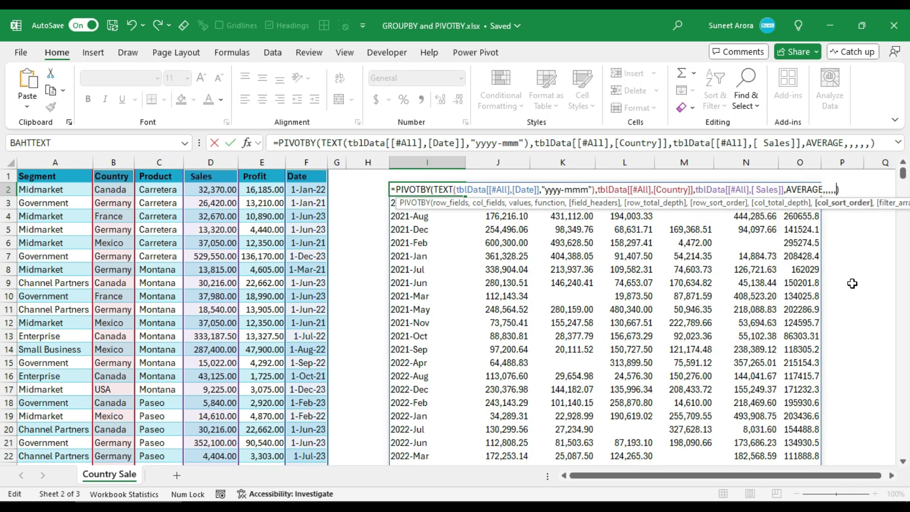
text(1)
key(Return)
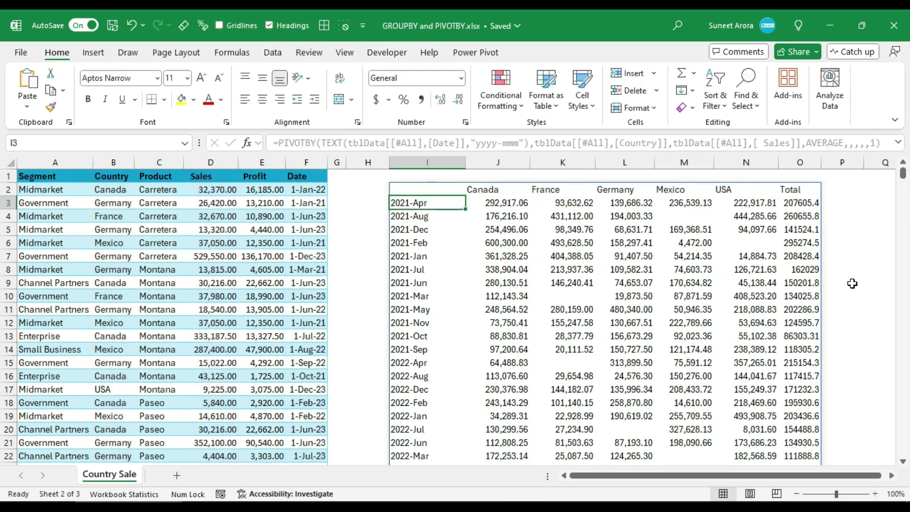
Step: Change the column sort order in the I2 formula to -1 and check the order of the country headers
click(477, 192)
click(426, 194)
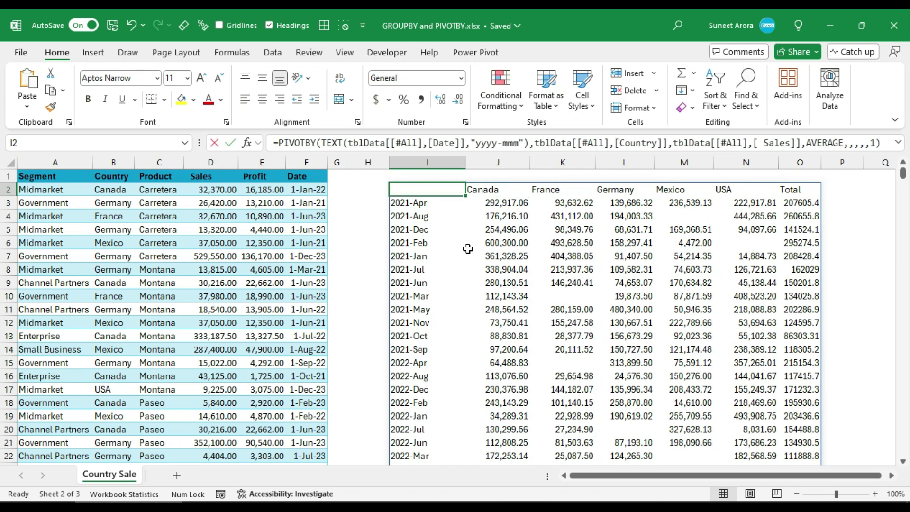
key(F2)
key(Left)
text(-)
key(Return)
click(478, 189)
drag(479, 189, 740, 190)
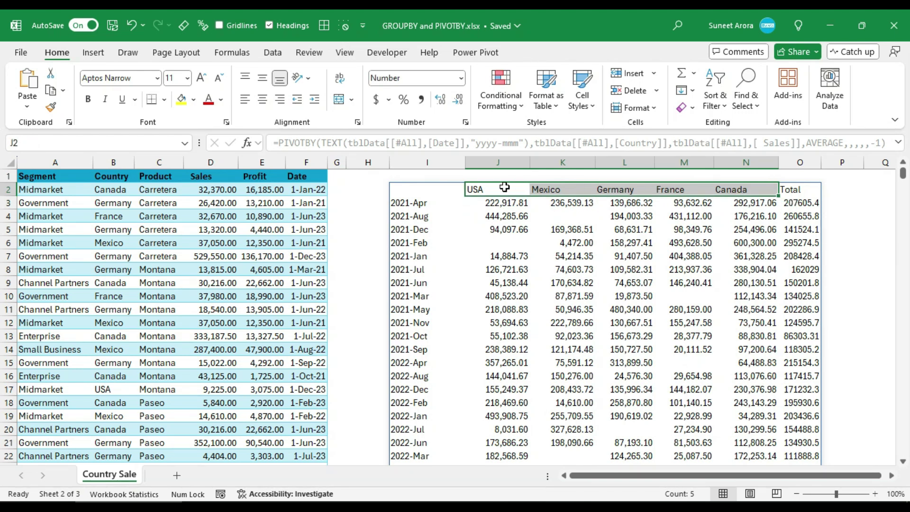
Step: Delete the PIVOTBY formula from cell I2
click(404, 192)
key(F2)
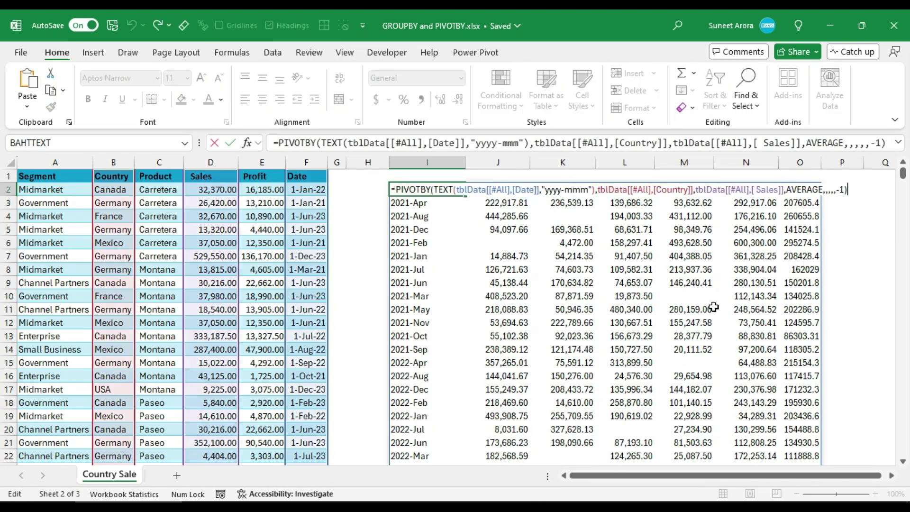
key(Escape)
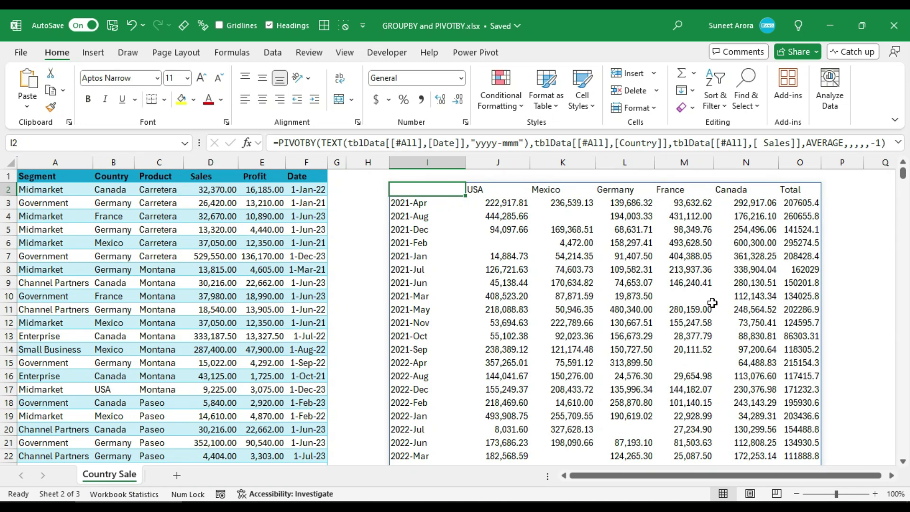
key(Delete)
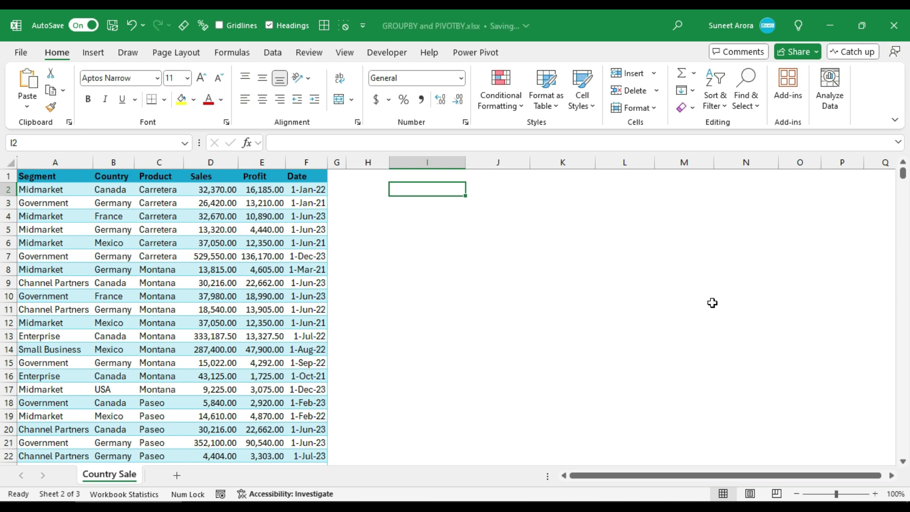
Step: Start a GROUPBY formula in I2 with the whole Product column as the row fields
text(=gruo)
key(BackSpace)
key(BackSpace)
text(ou)
key(Tab)
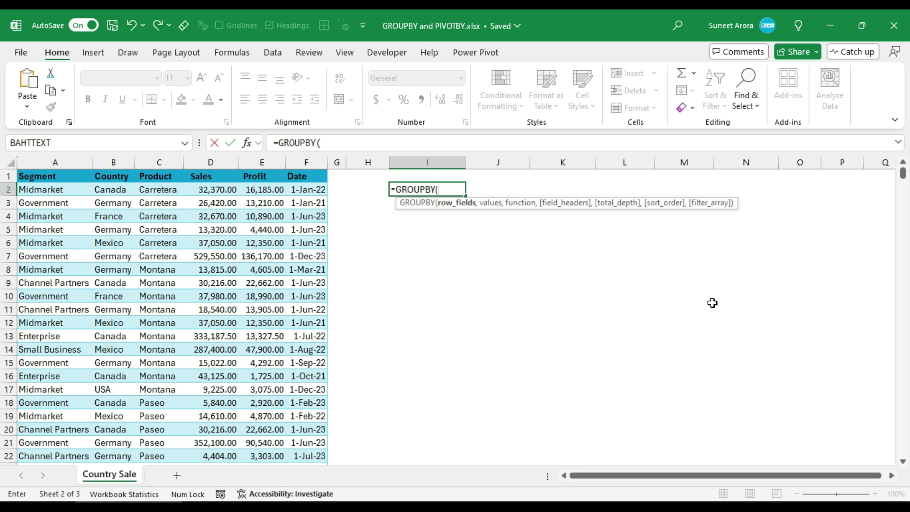
click(161, 167)
click(160, 167)
text(,)
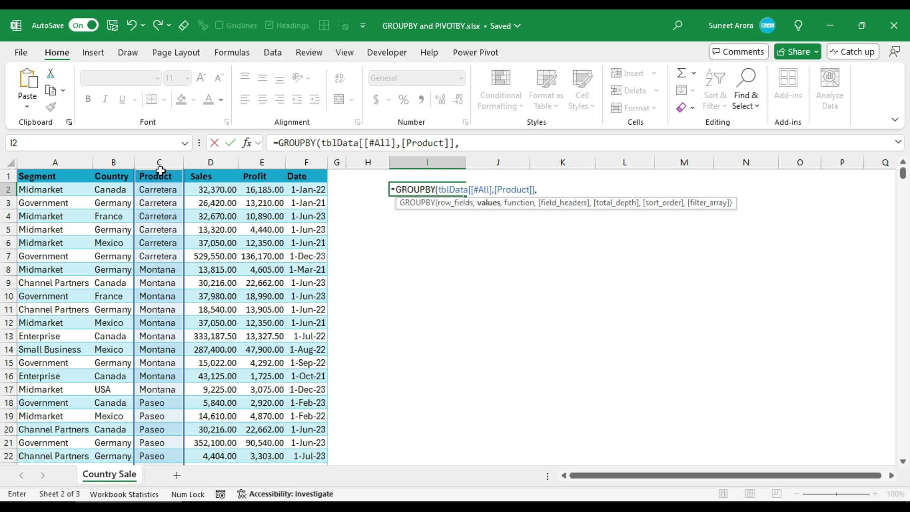
Step: Complete the GROUPBY formula with the whole Product column as values and COUNTA as the function
click(161, 168)
click(161, 167)
text(,)
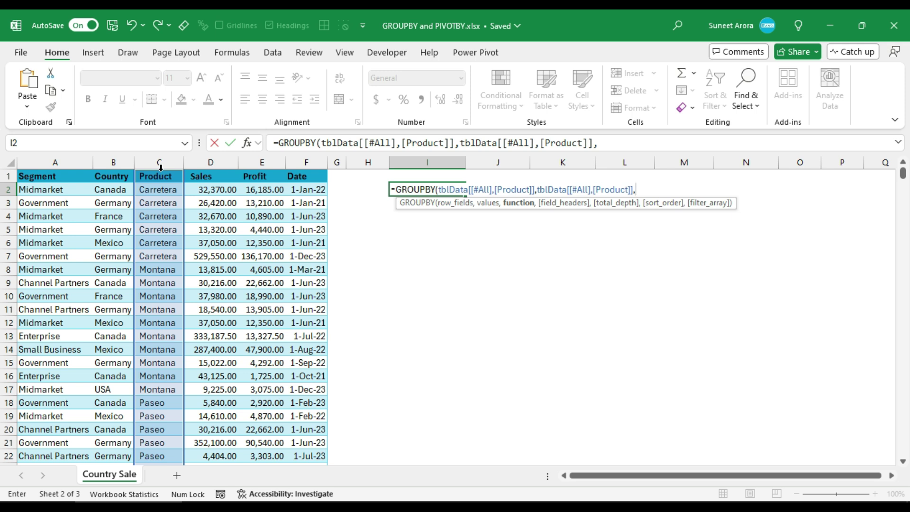
text(cou)
key(Down)
key(Tab)
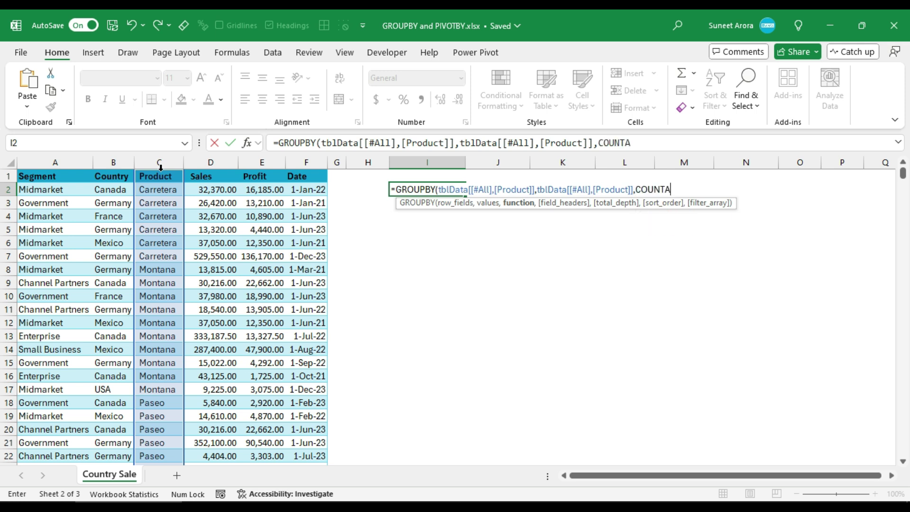
key(Return)
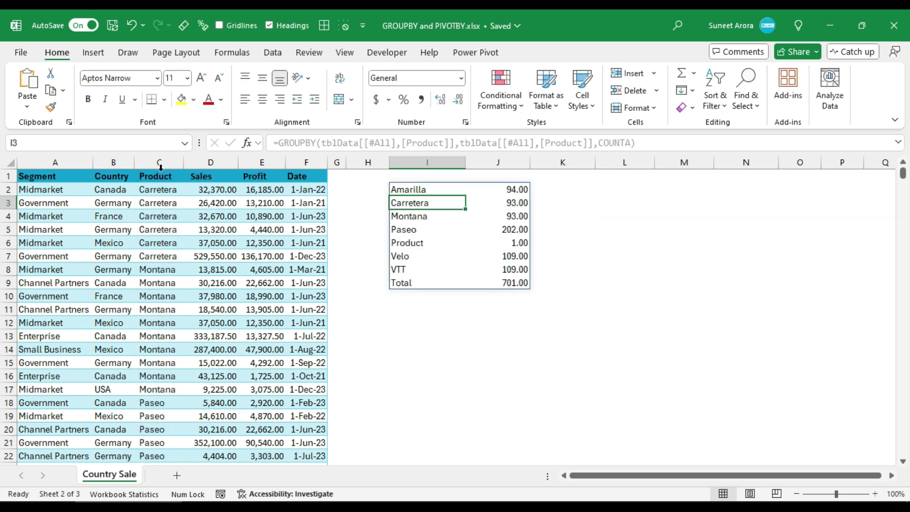
Step: Review the product count summary and the GROUPBY formula in I2
drag(427, 188, 508, 279)
click(427, 190)
key(F2)
key(Return)
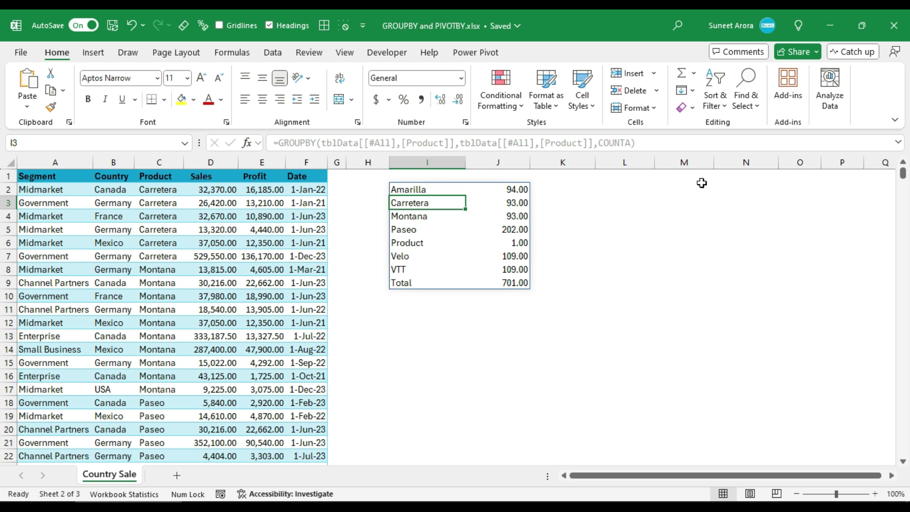